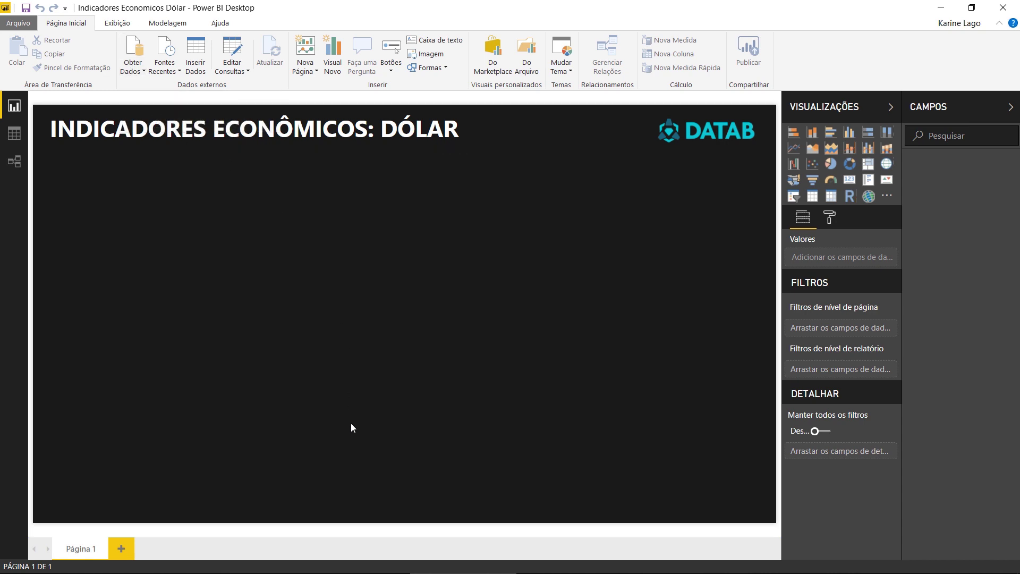
Switch to the Chrome browser and open the "Cotação do Dólar por período" resource from the Banco Central dollar dataset page.
key(alt+Tab)
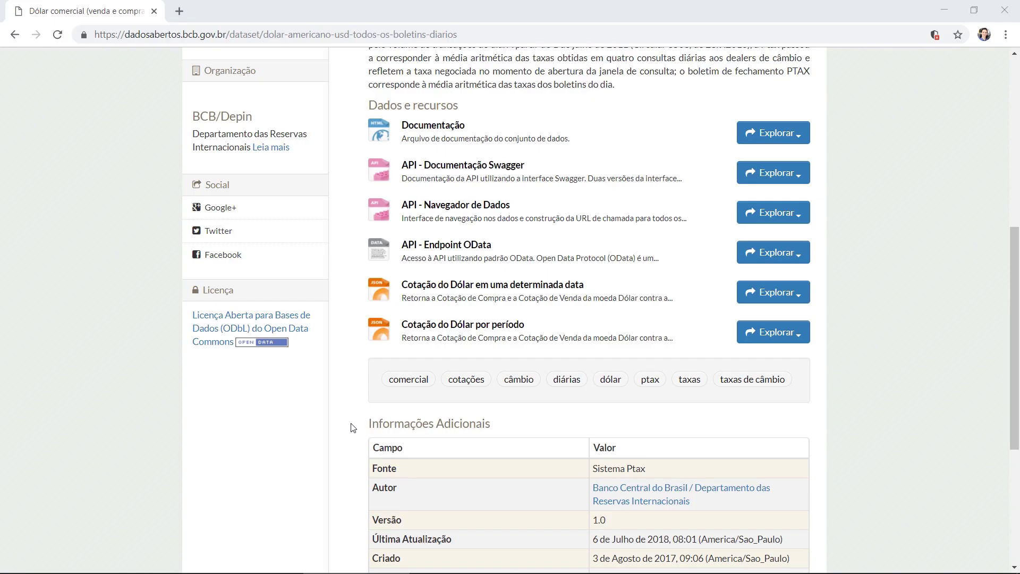
scroll(353, 425, up, 8)
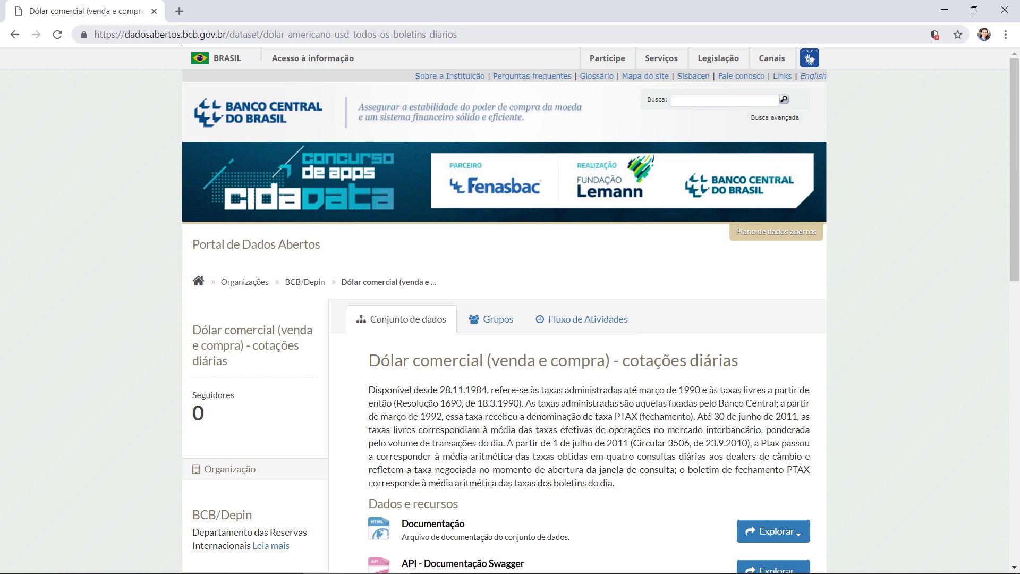
drag(369, 361, 625, 368)
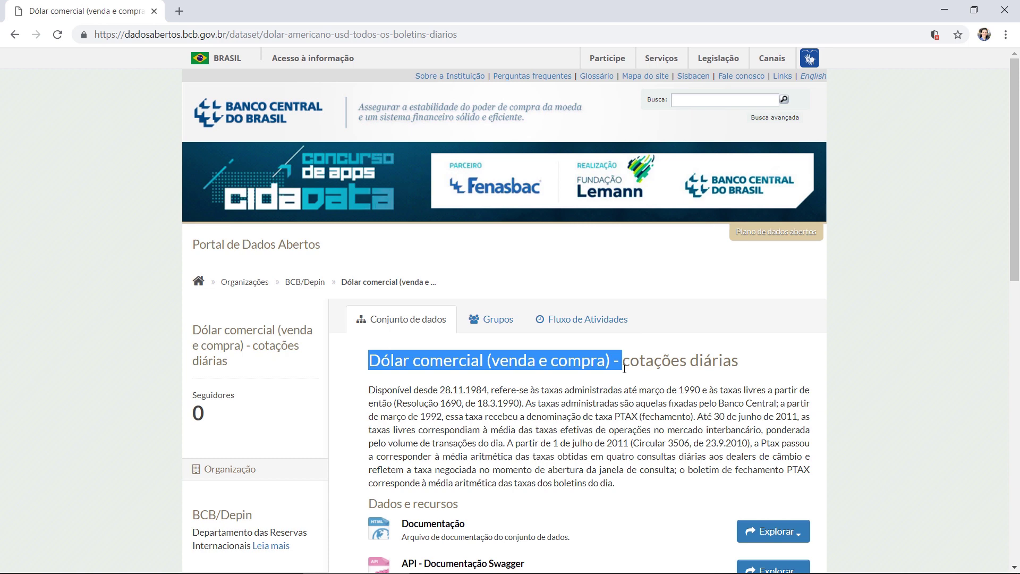
click(616, 385)
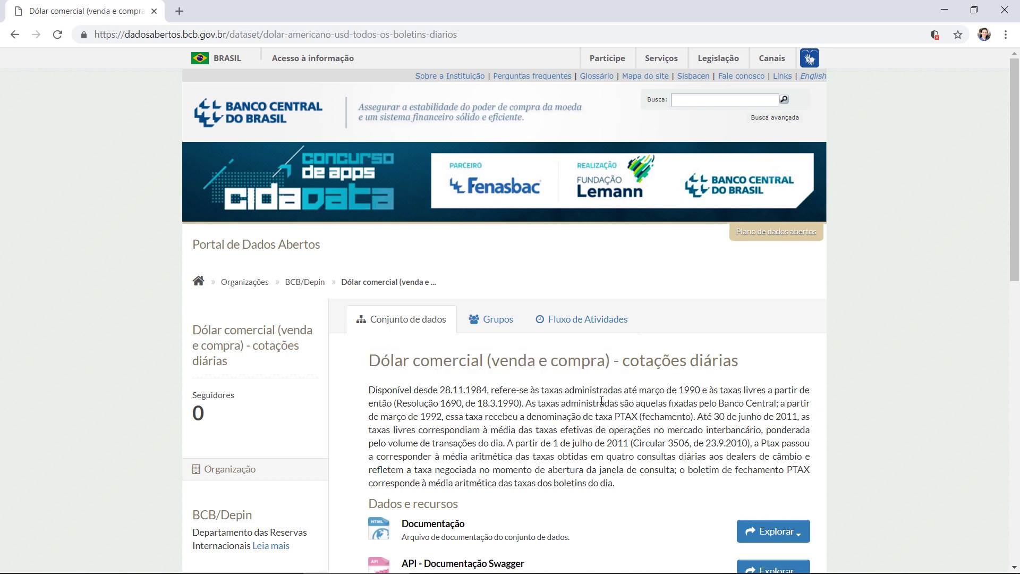
scroll(601, 401, down, 2)
scroll(602, 401, down, 1)
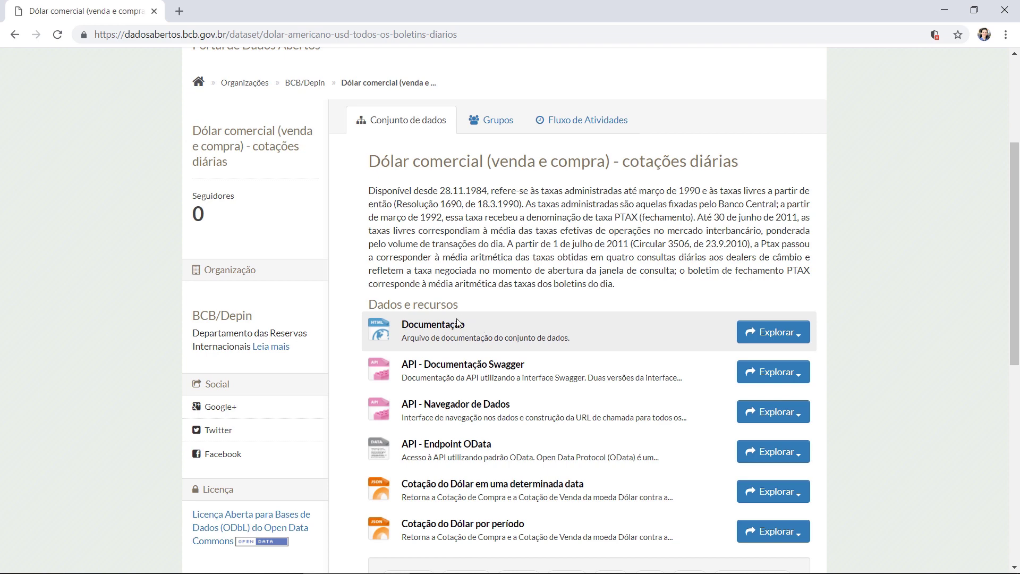
scroll(920, 458, down, 4)
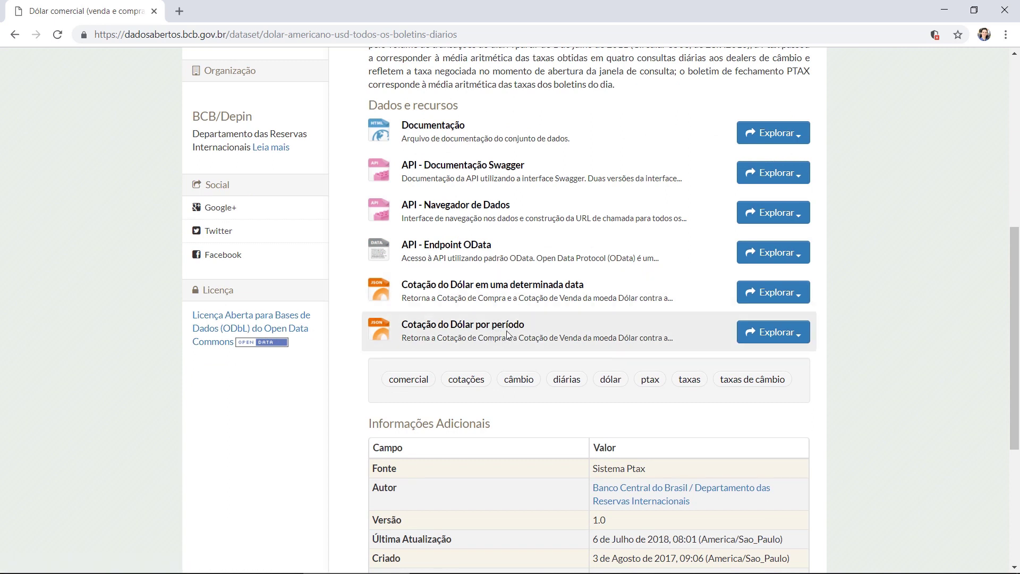
click(795, 337)
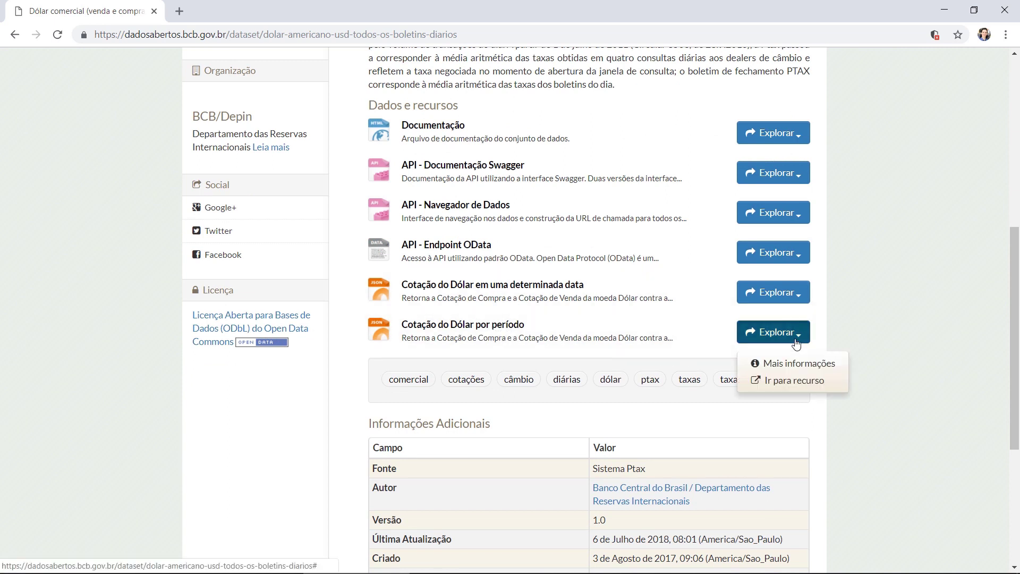
click(783, 382)
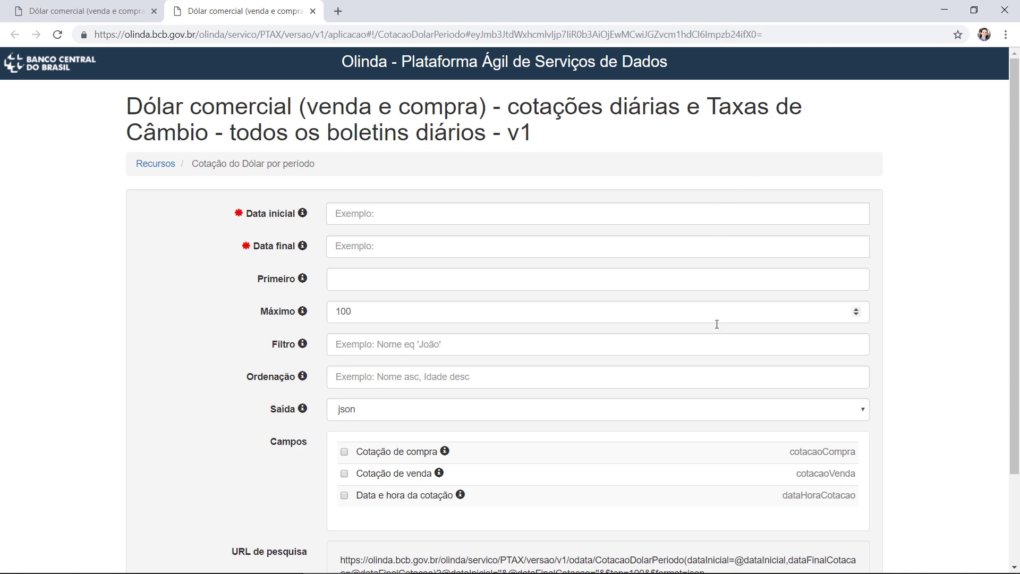
Examine the parts of the search URL: base address, PTAX service, date parameters, top limit and output format.
scroll(712, 438, down, 2)
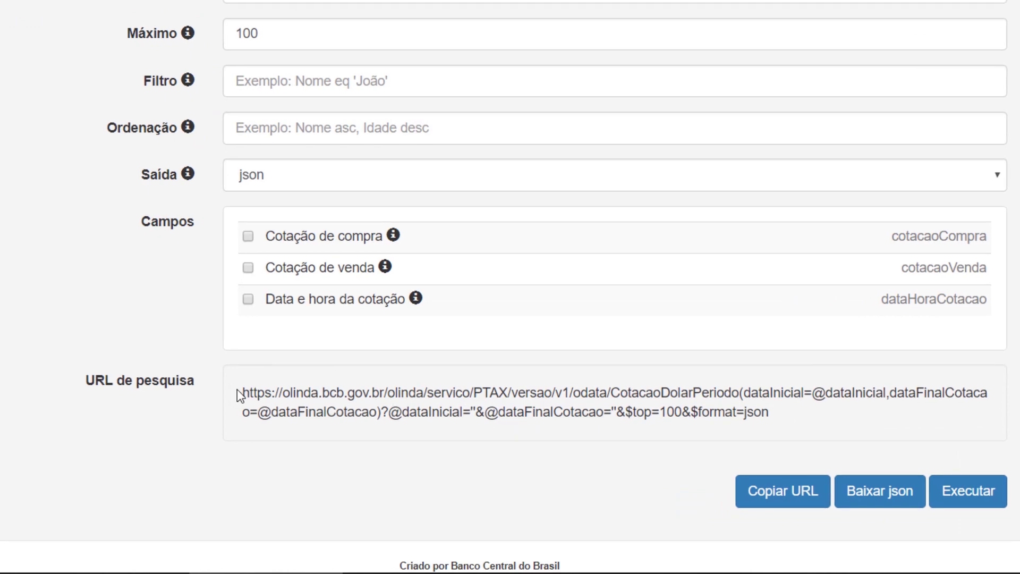
drag(245, 388, 423, 393)
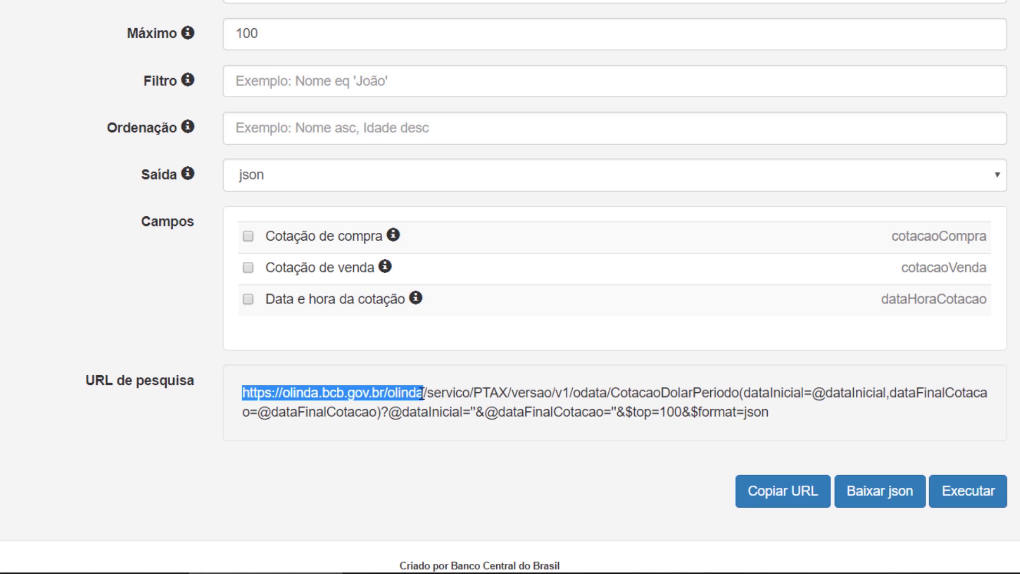
double_click(489, 393)
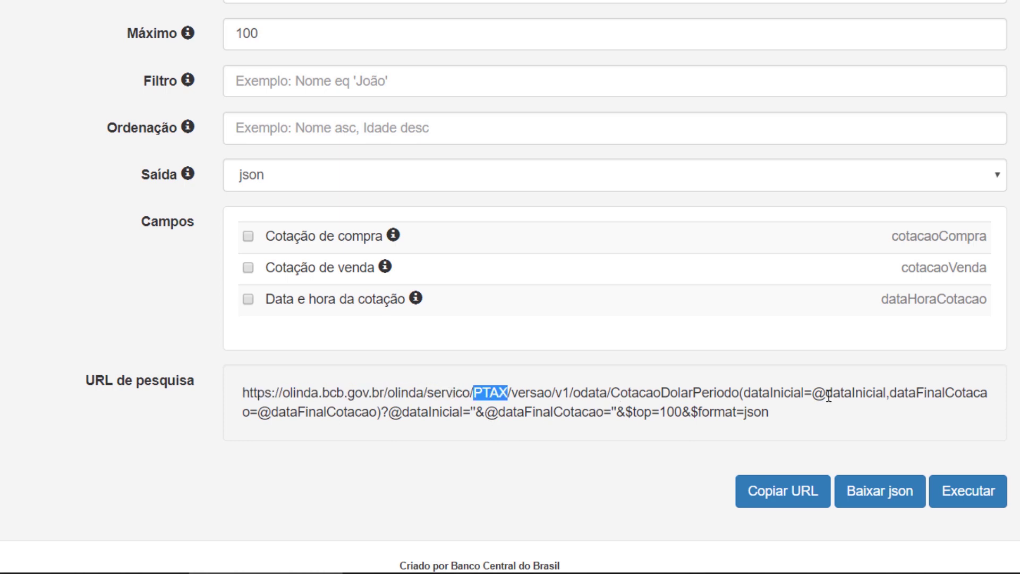
drag(812, 394, 984, 393)
drag(632, 411, 684, 411)
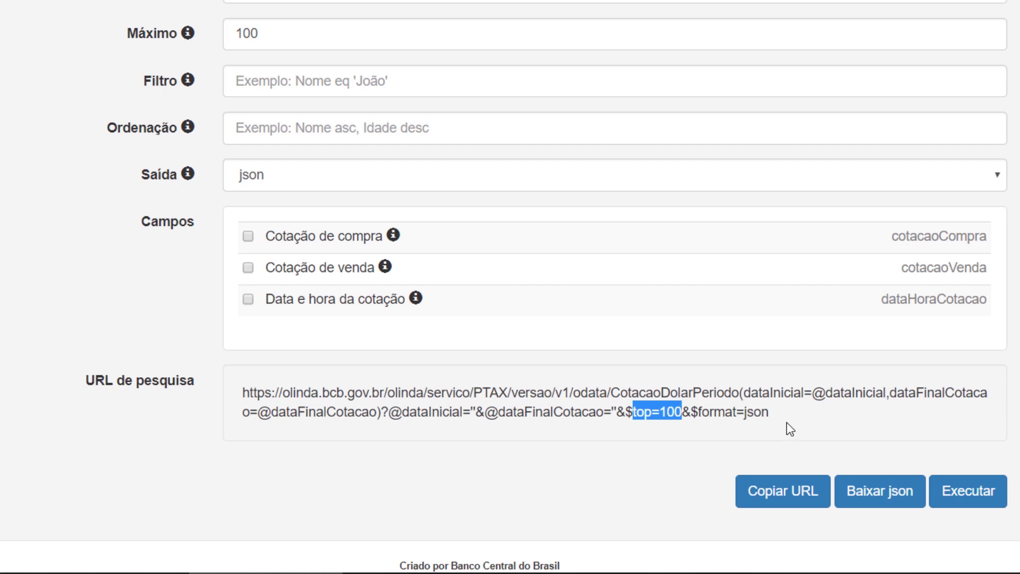
drag(771, 413, 707, 423)
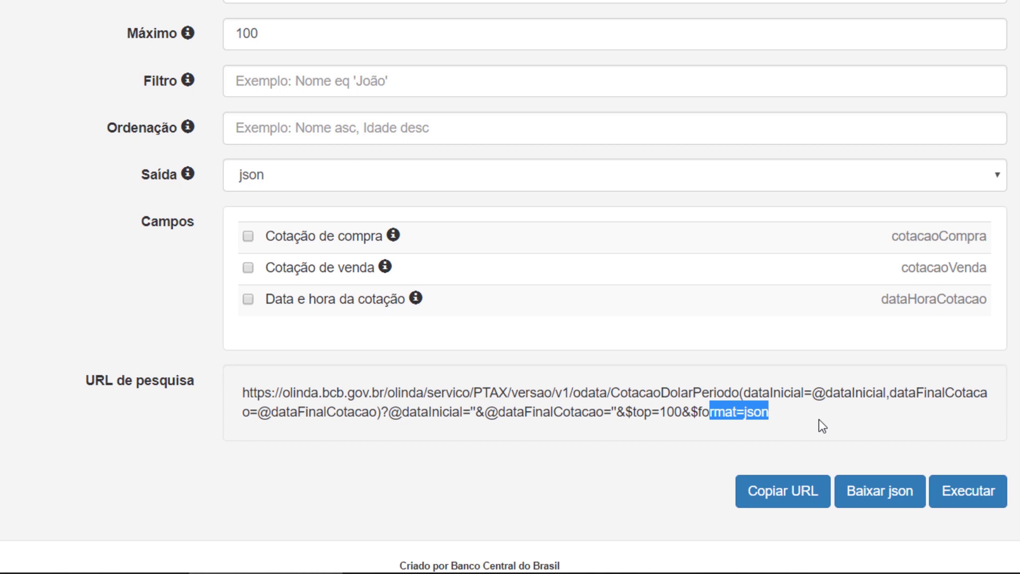
scroll(492, 113, up, 3)
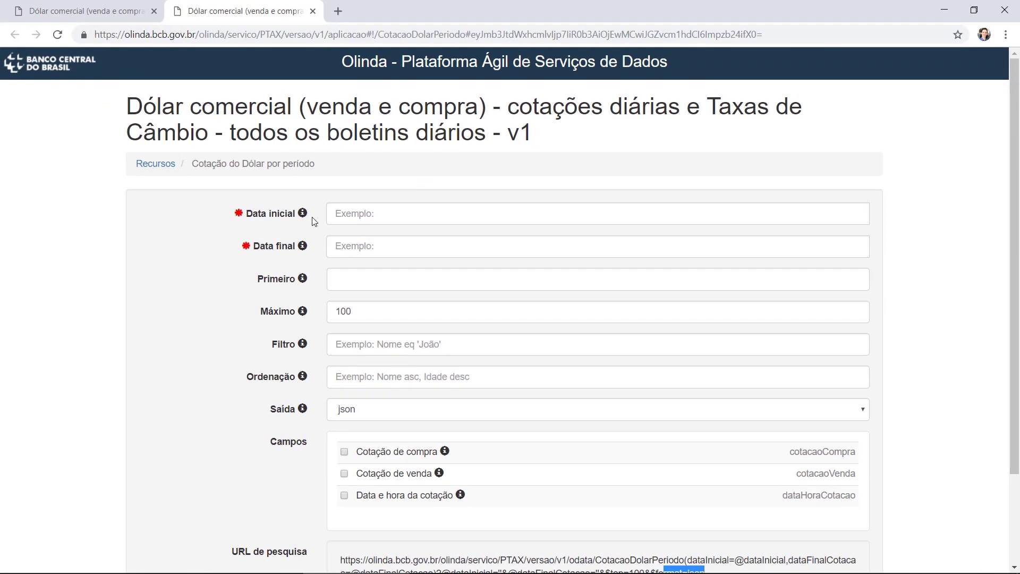
Set the query's start date to 01-01-2000 and its end date to 12-31-2018.
mouse_move(302, 215)
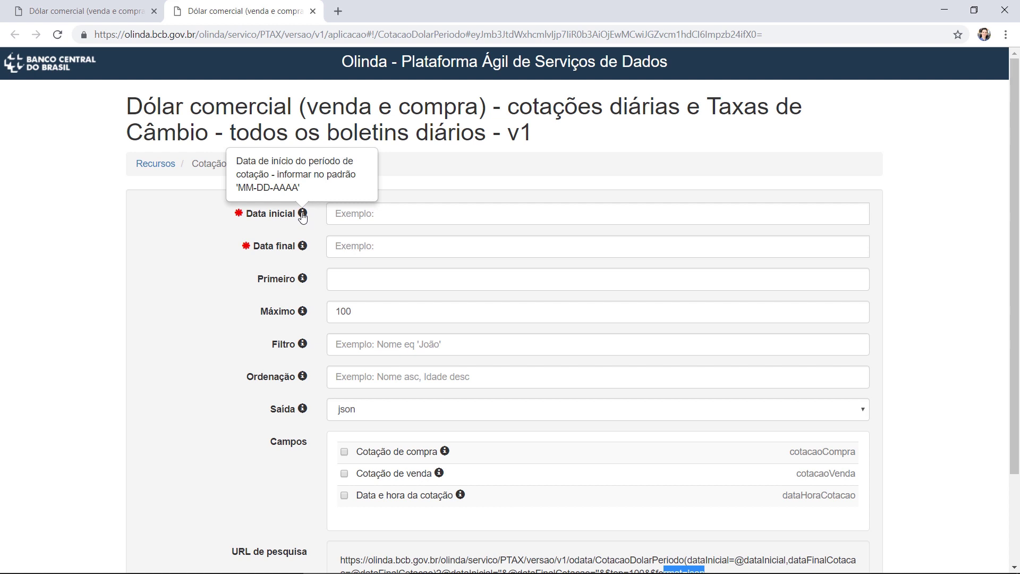
click(389, 216)
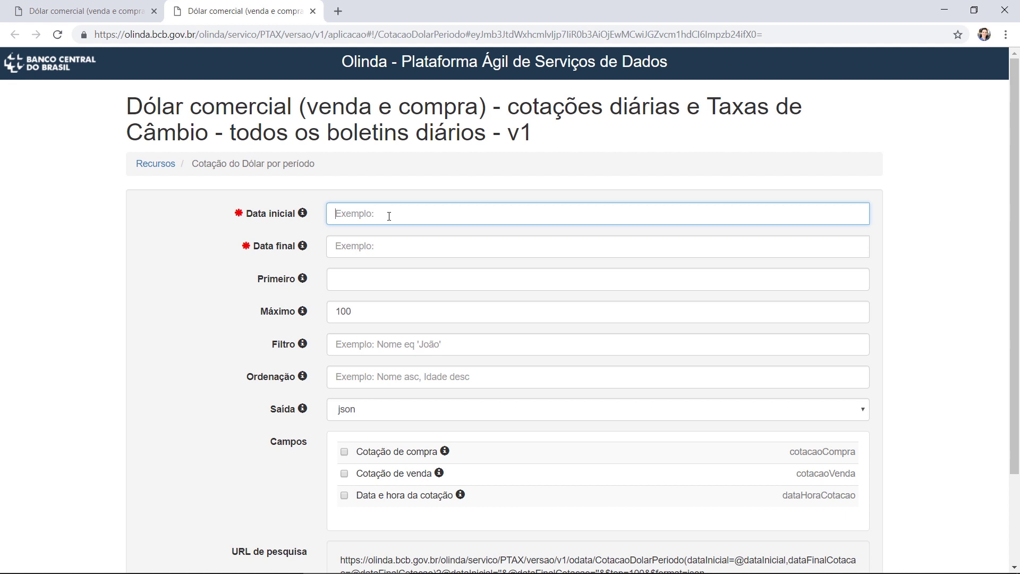
text(01-01-2000)
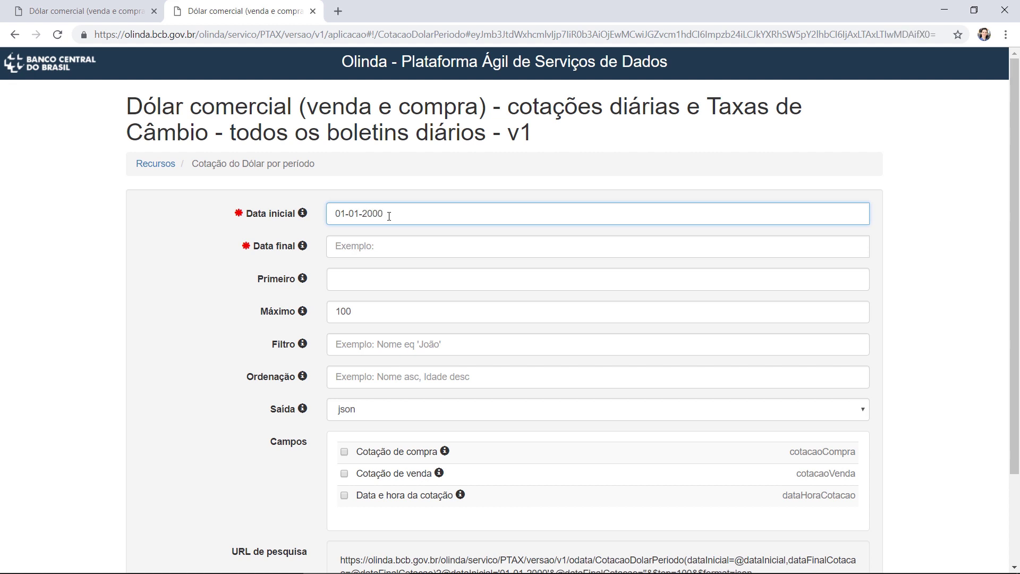
click(404, 241)
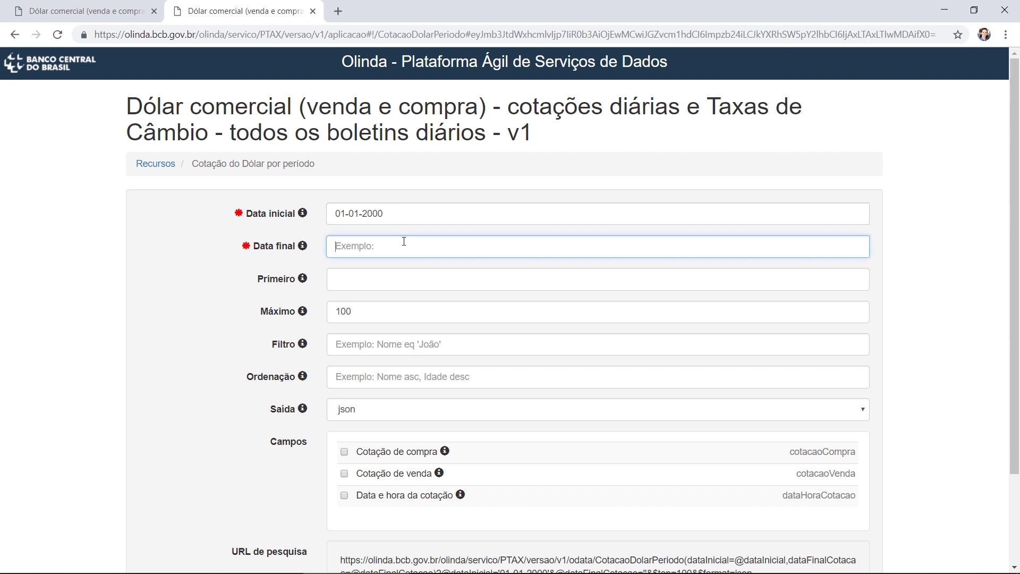
text(12)
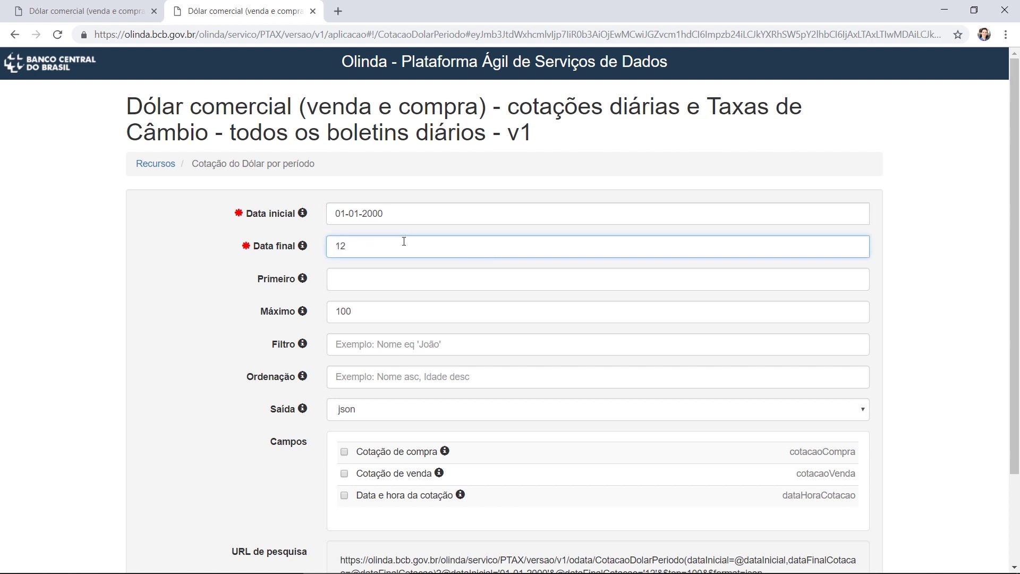
text(-31-2018)
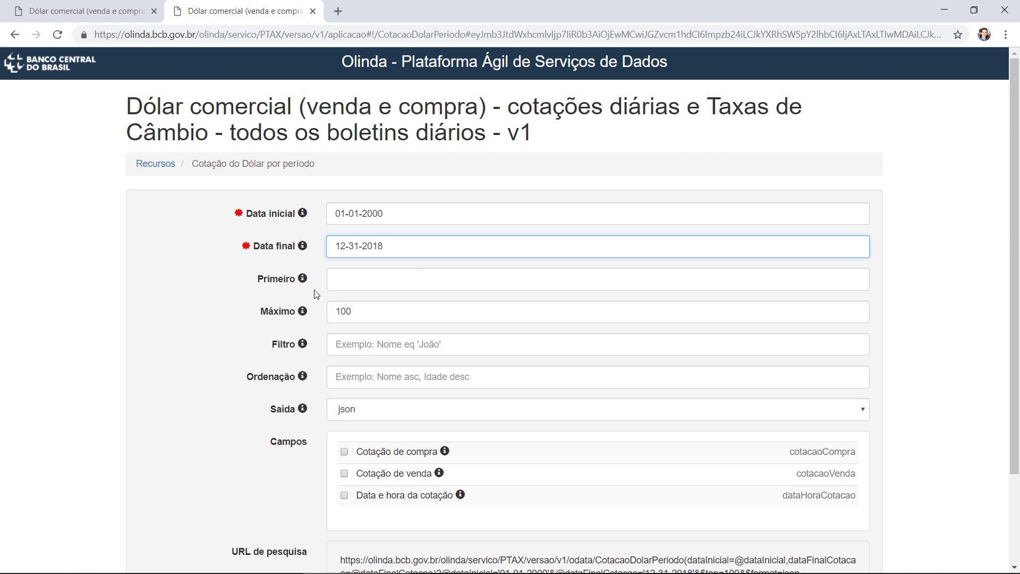
Set the maximum number of returned records to 100000, leaving the first-record index empty.
mouse_move(304, 286)
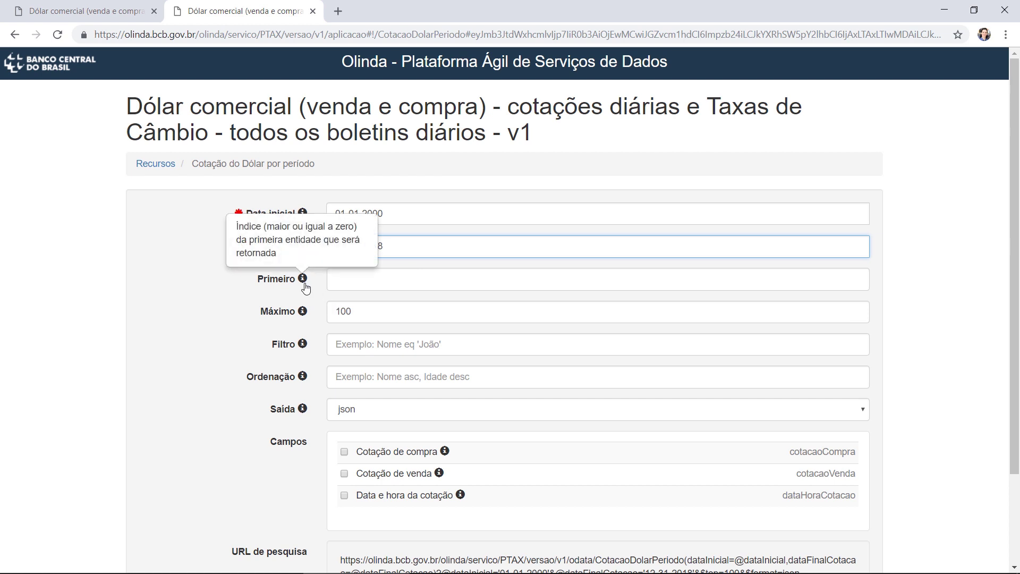
mouse_move(249, 252)
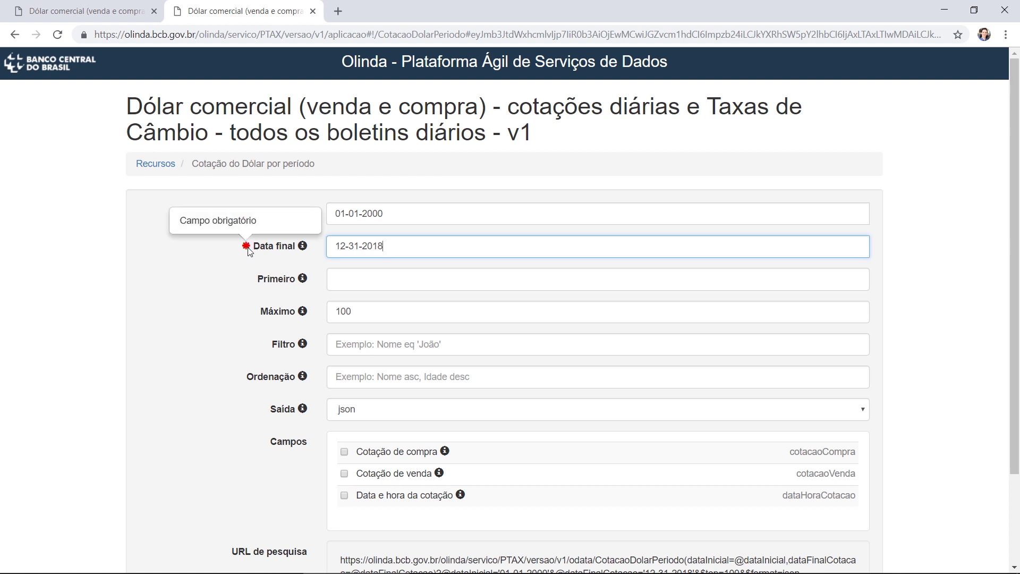
click(332, 213)
key(ctrl+a)
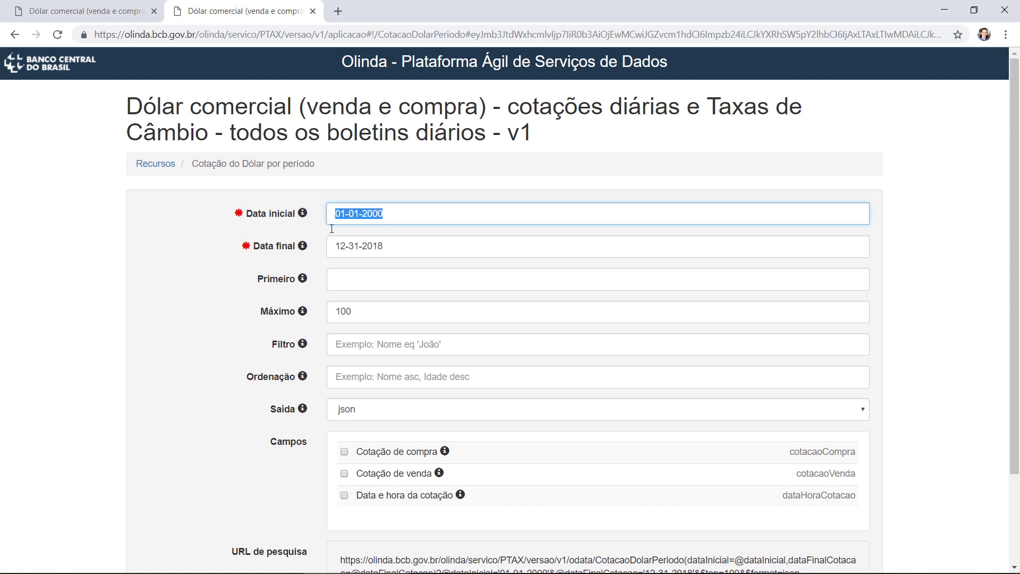
click(345, 280)
click(357, 314)
key(ctrl+a)
mouse_move(306, 317)
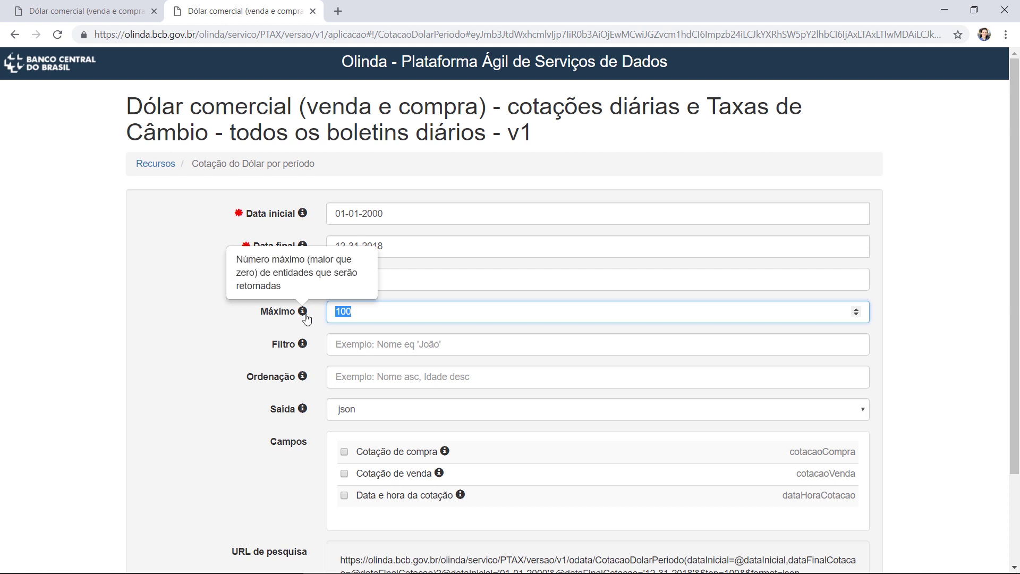
text(100000)
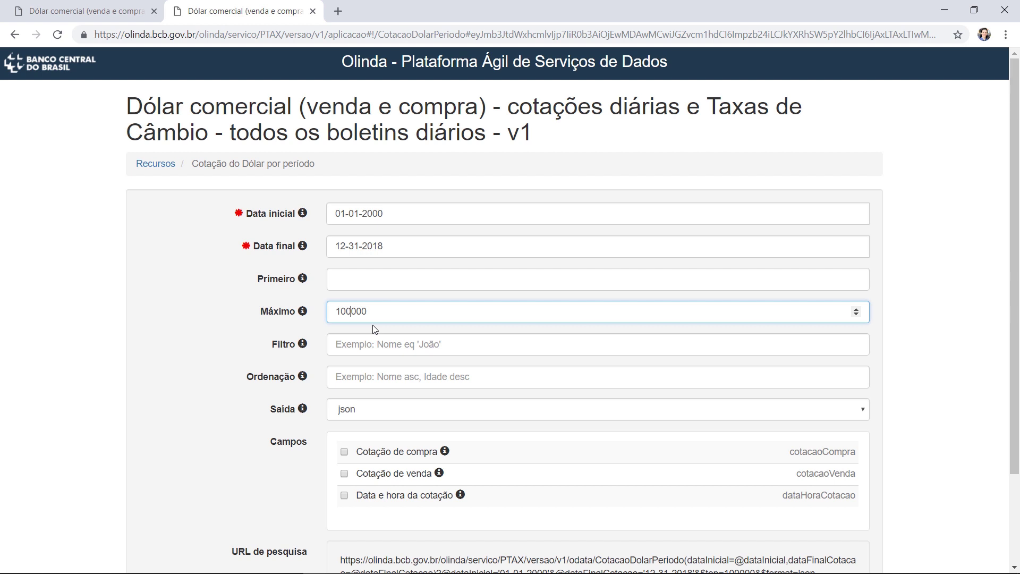
Choose json as the output format, leaving the filter and sort order empty.
click(359, 351)
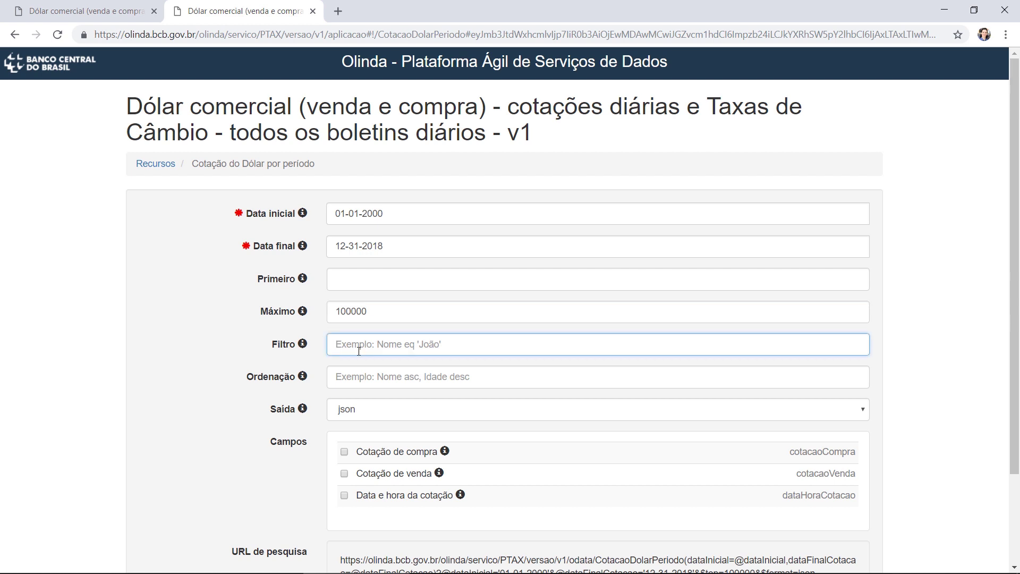
click(384, 376)
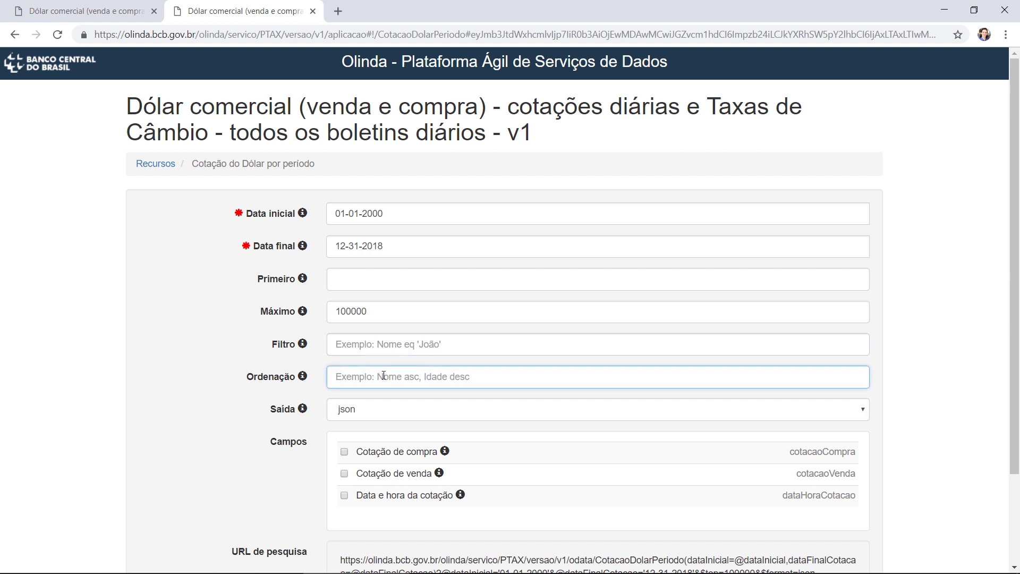
click(377, 413)
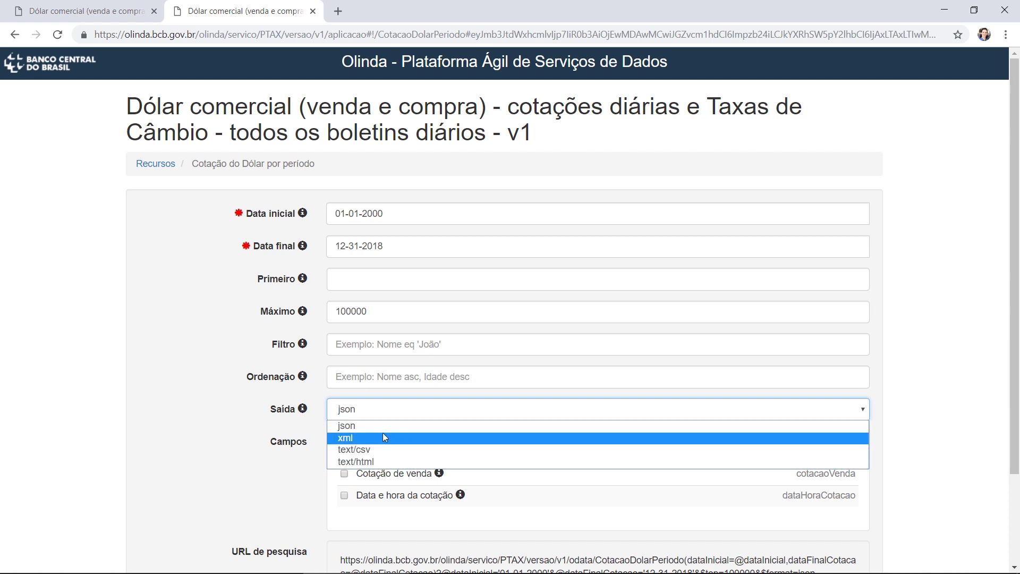
click(347, 425)
click(218, 444)
Include the fields Cotação de compra, Cotação de venda and Data e hora da cotação in the query.
scroll(310, 460, down, 2)
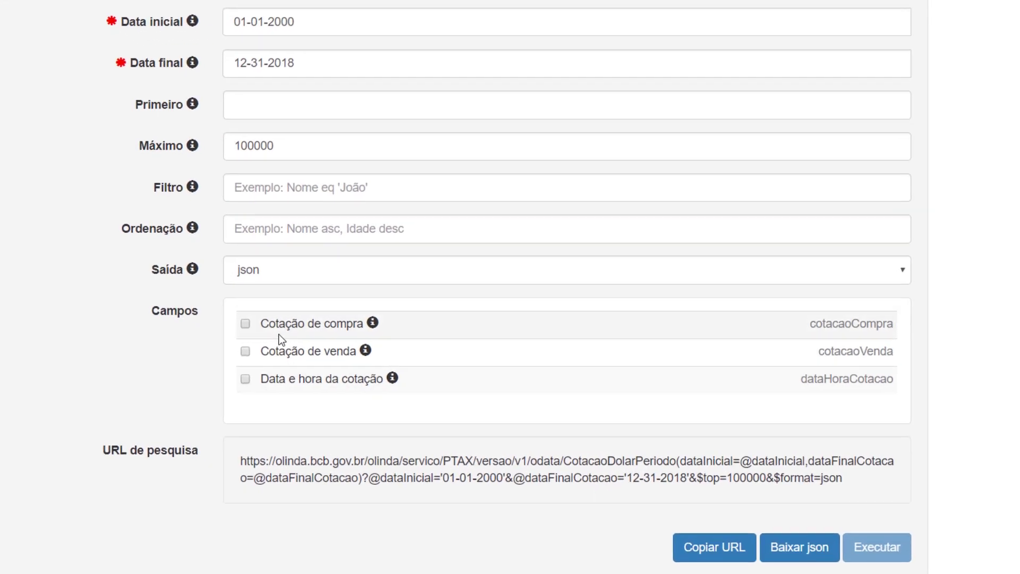
click(245, 323)
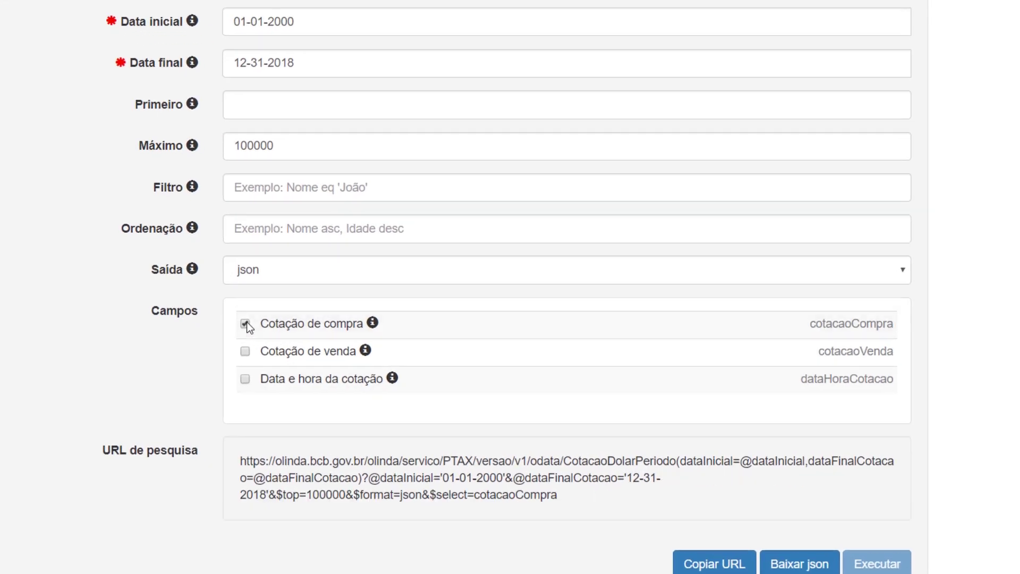
click(245, 352)
click(246, 380)
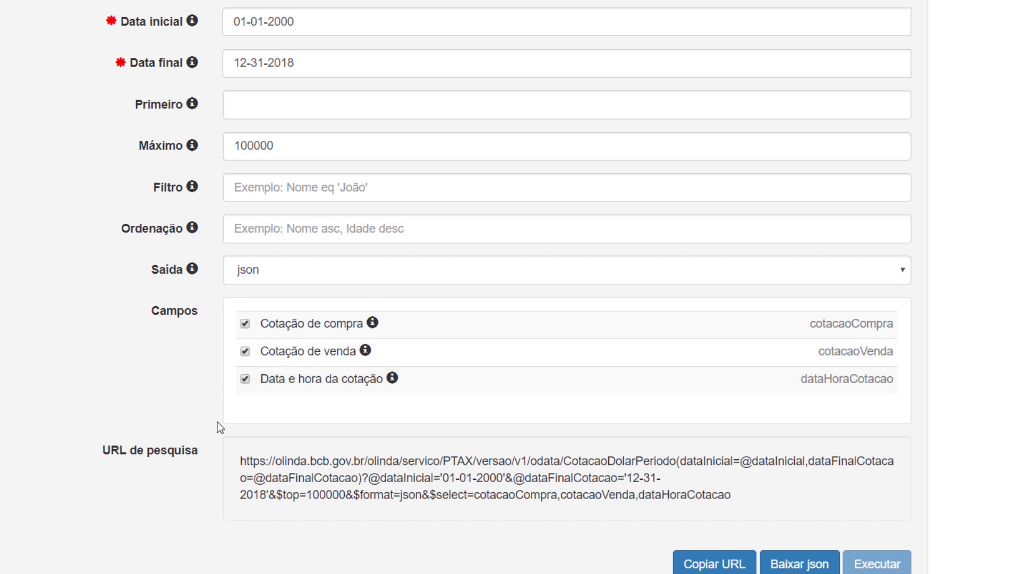
Deselect the purchase rate, sale rate and date-time fields one by one, and select all three again.
click(244, 379)
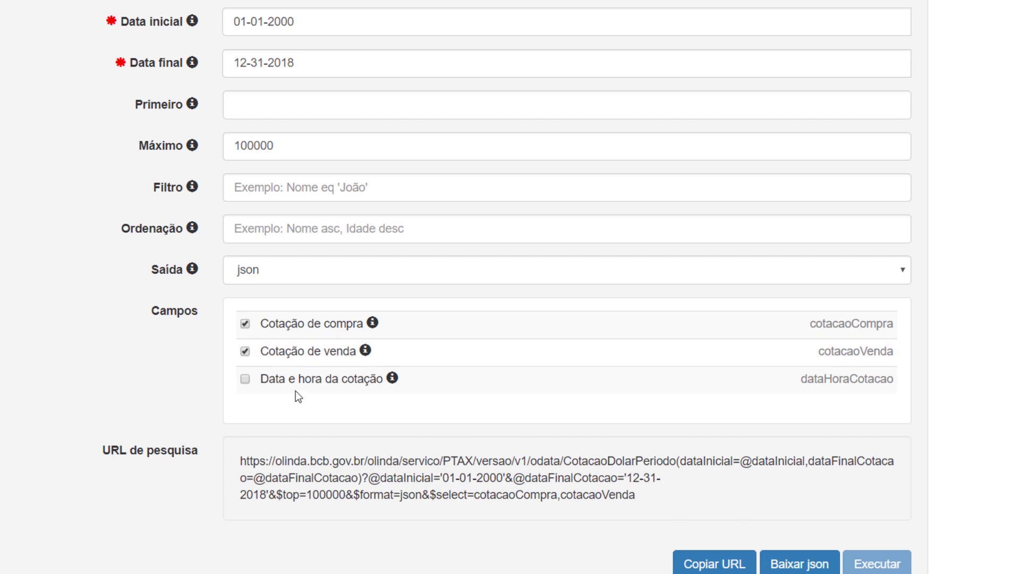
click(245, 351)
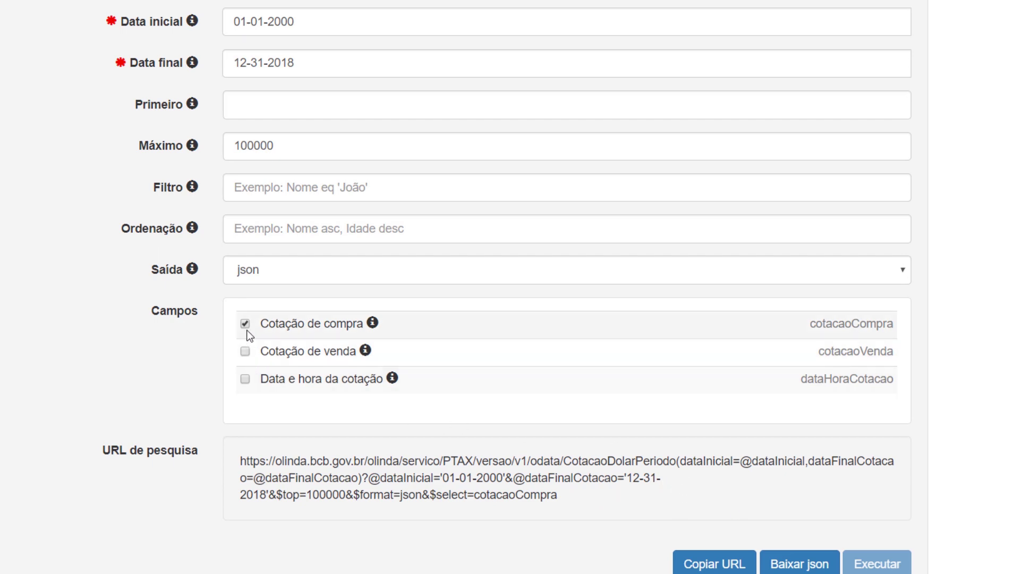
click(244, 324)
click(245, 324)
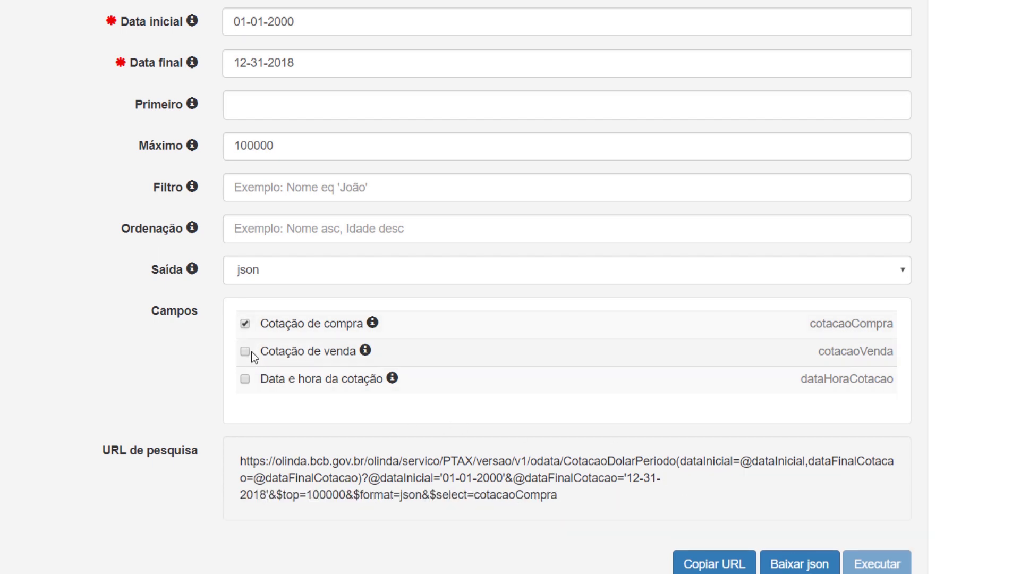
click(245, 350)
click(245, 380)
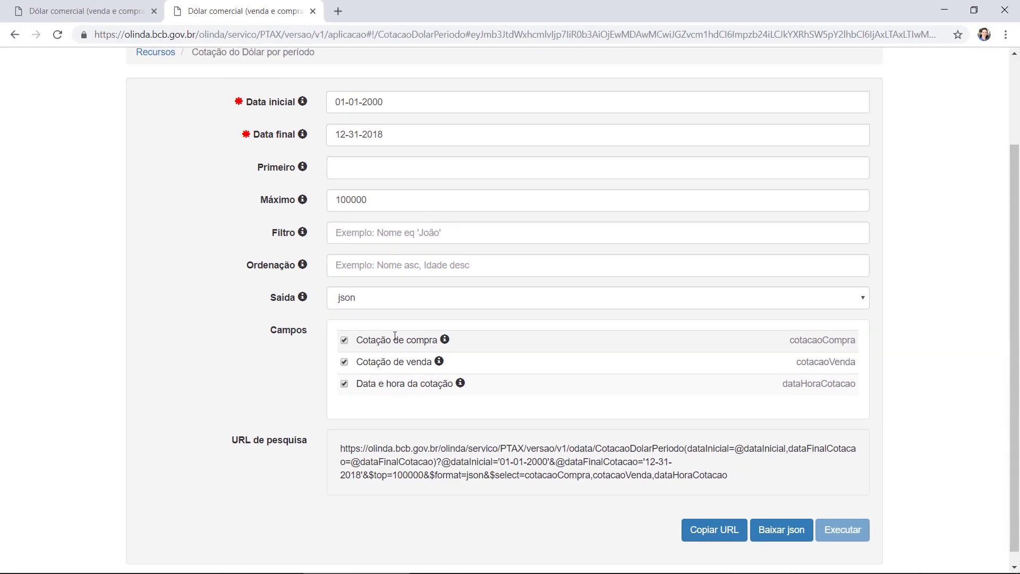
Set the maximum number of returned records to 10000 and run the query.
scroll(395, 336, down, 1)
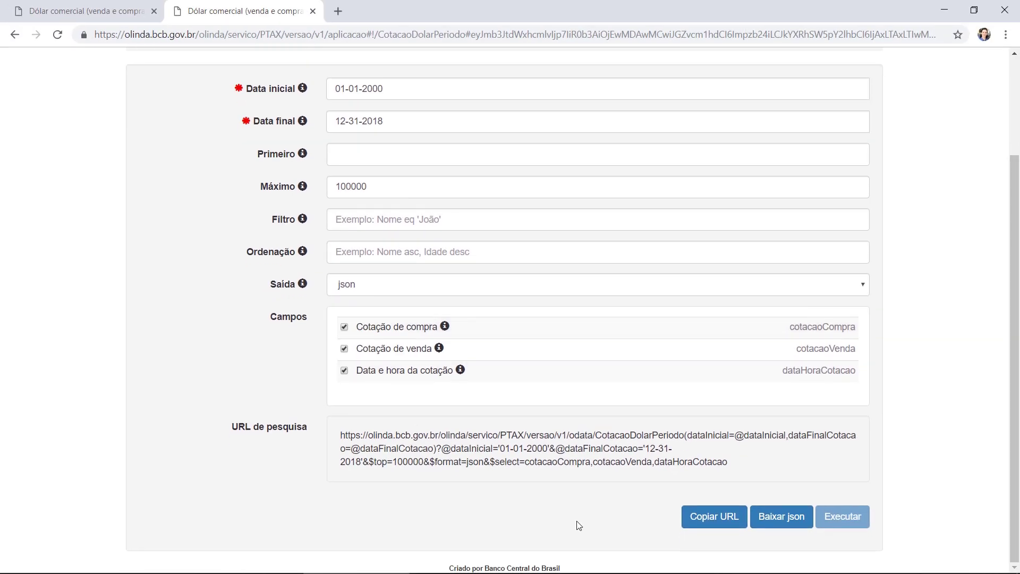
mouse_move(849, 527)
click(400, 186)
key(BackSpace)
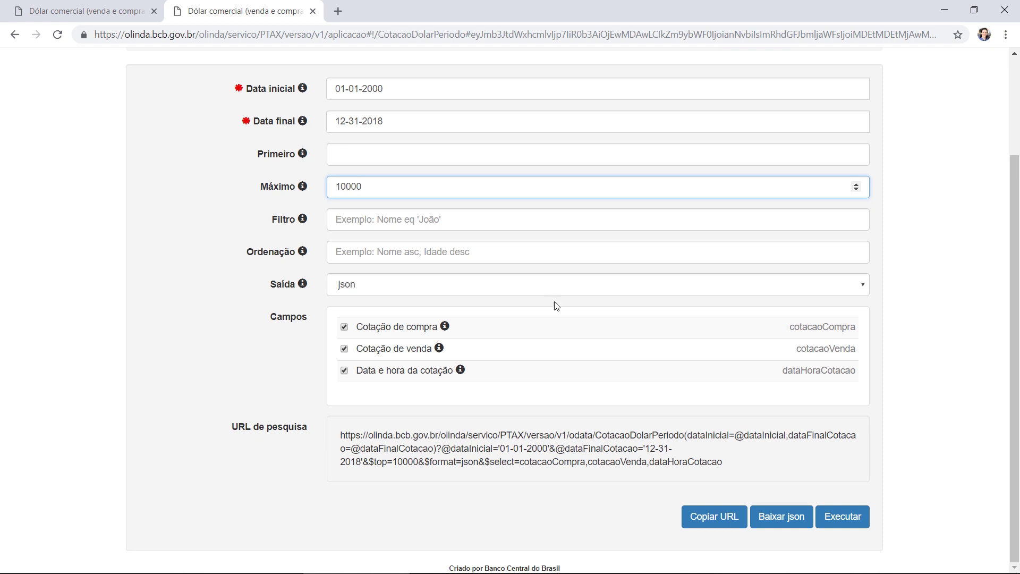
click(859, 507)
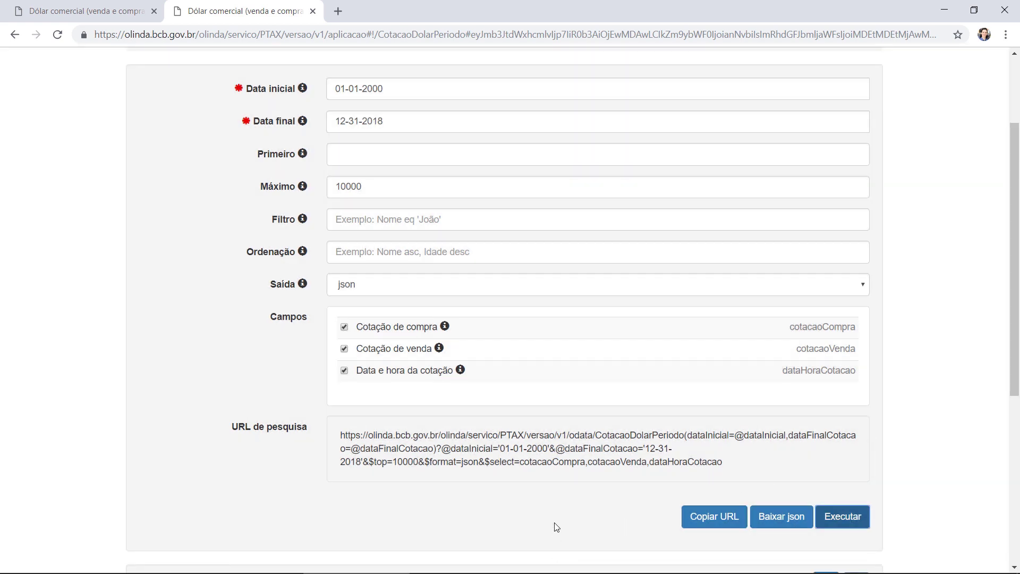
Examine the query results table, checking the purchase rate, sale rate and date-time of the first quotation.
scroll(556, 527, down, 5)
scroll(969, 459, down, 1)
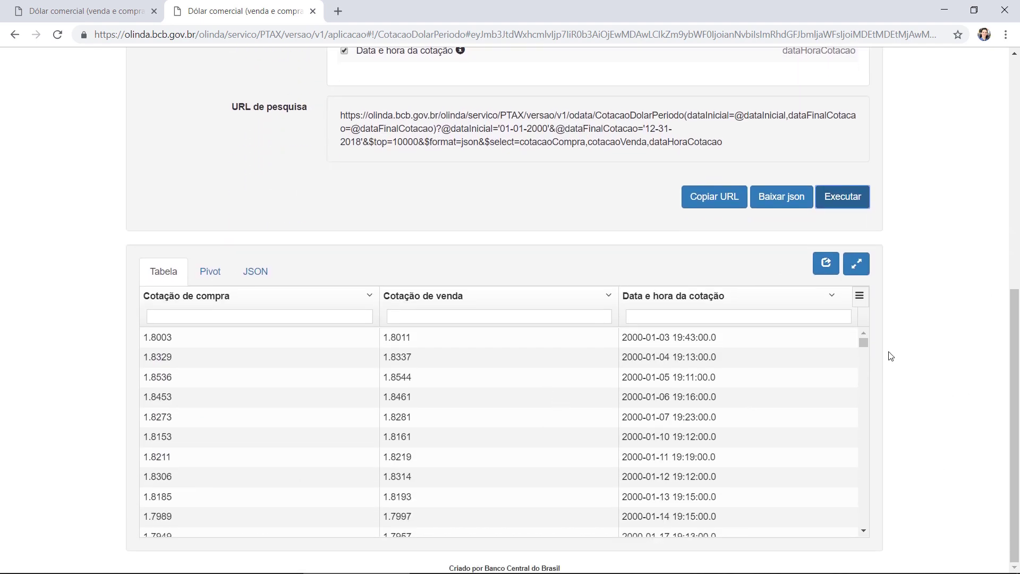
drag(863, 340, 868, 359)
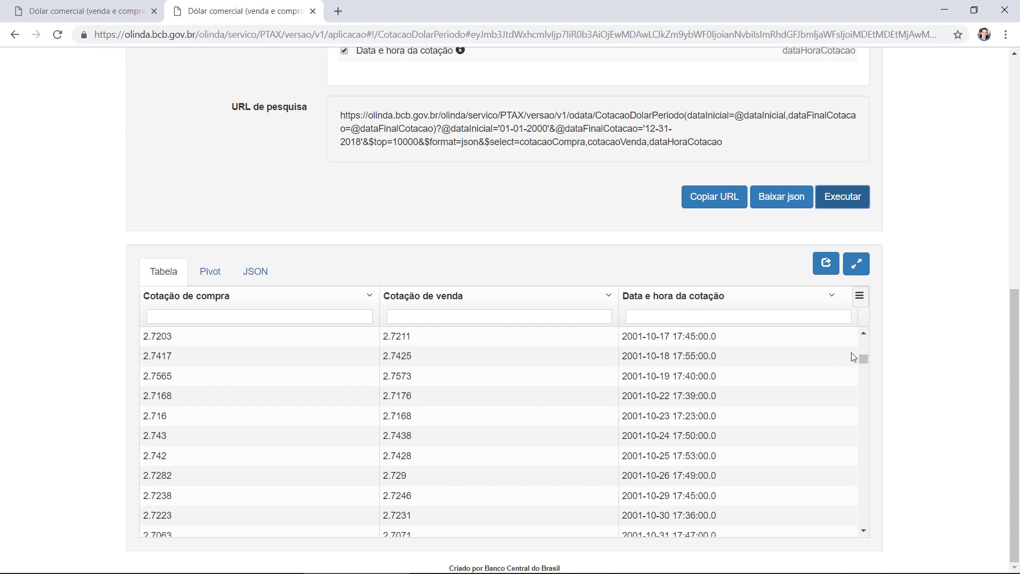
drag(867, 360, 863, 334)
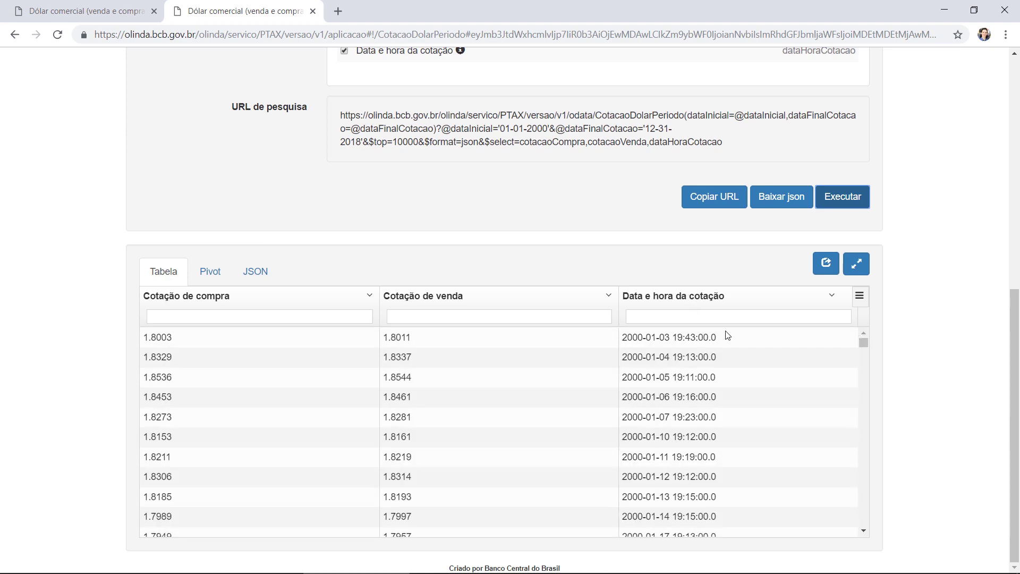
drag(673, 338, 657, 338)
click(658, 338)
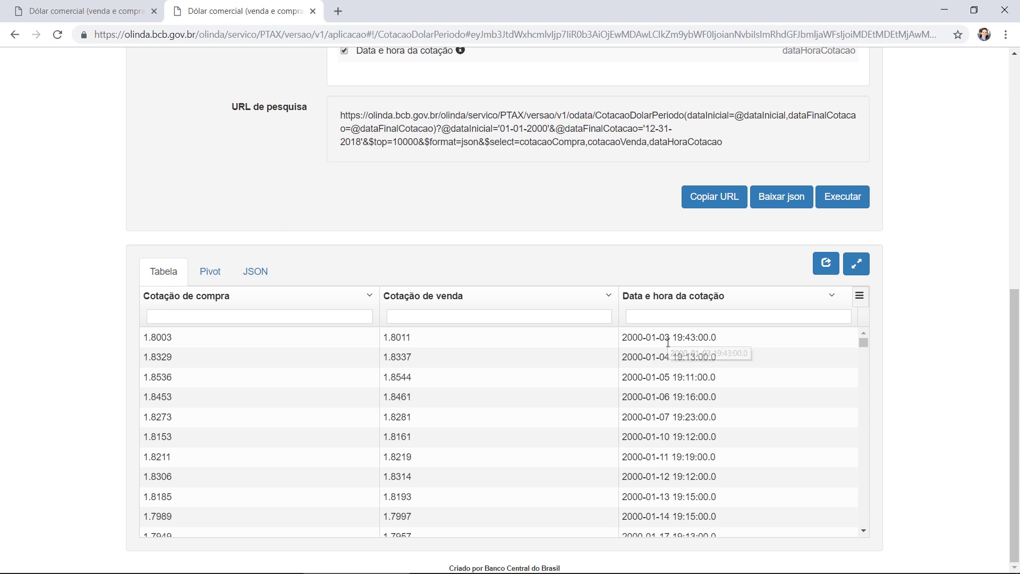
drag(673, 338, 658, 338)
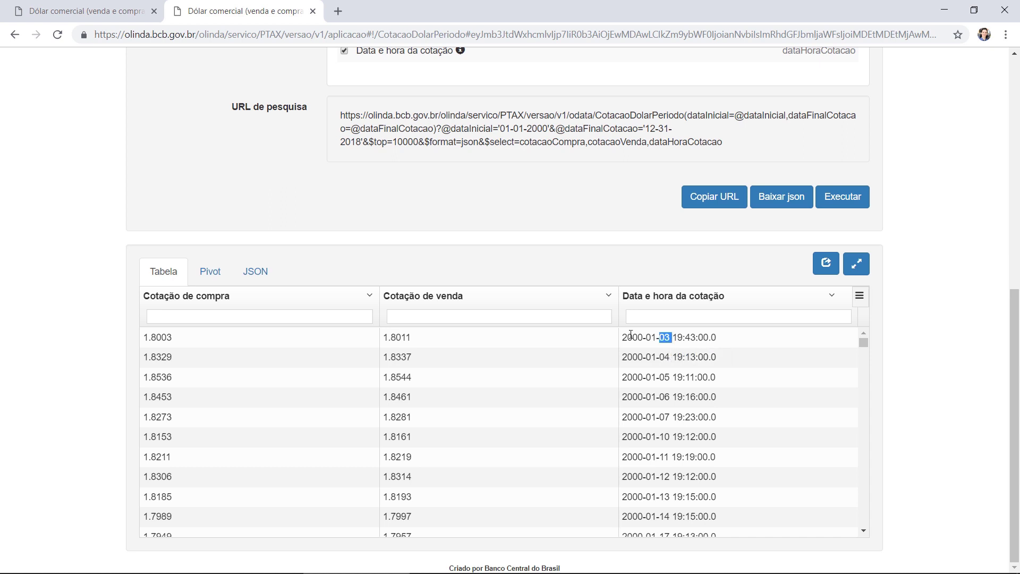
drag(414, 338, 383, 338)
drag(171, 338, 142, 338)
Copy the generated search URL, switch to Power BI Desktop and open the complete list of data sources.
drag(735, 151, 334, 124)
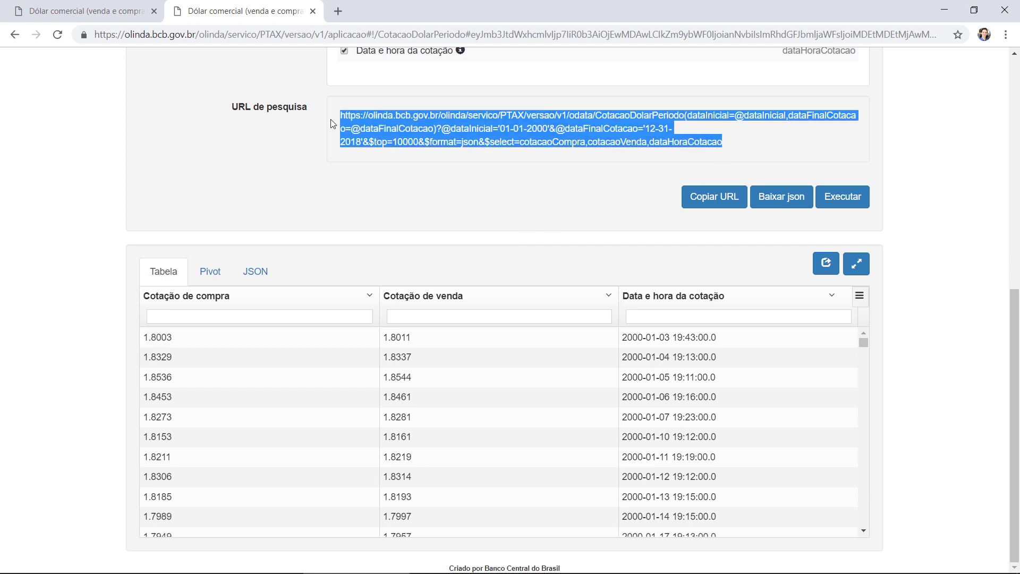
click(711, 202)
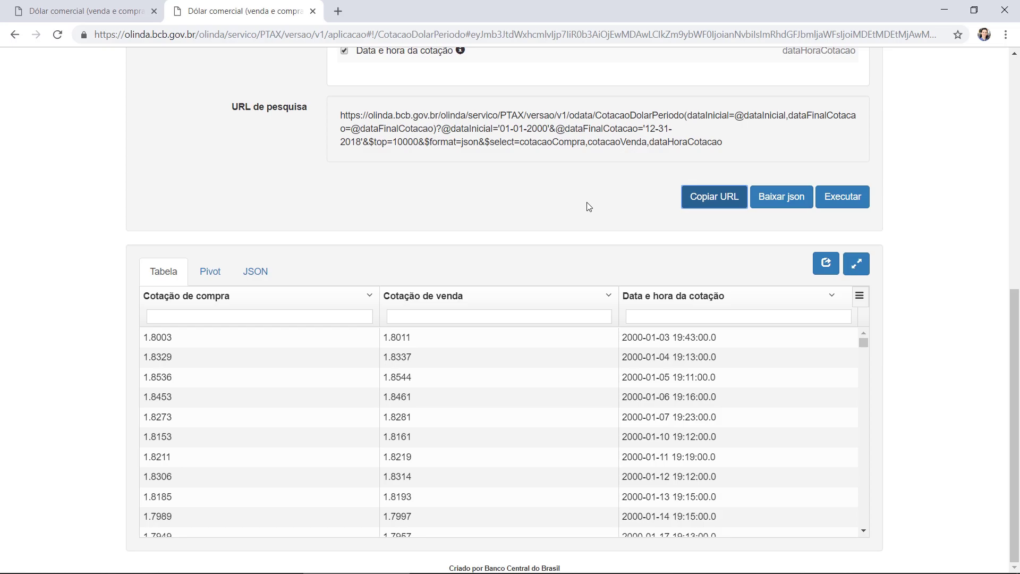
key(alt+Tab)
click(171, 85)
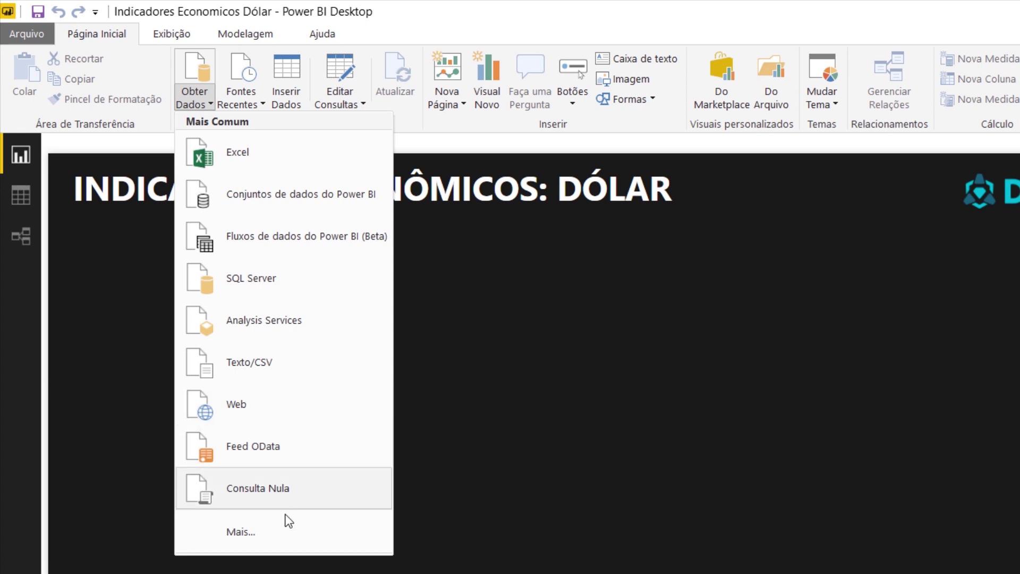
click(240, 539)
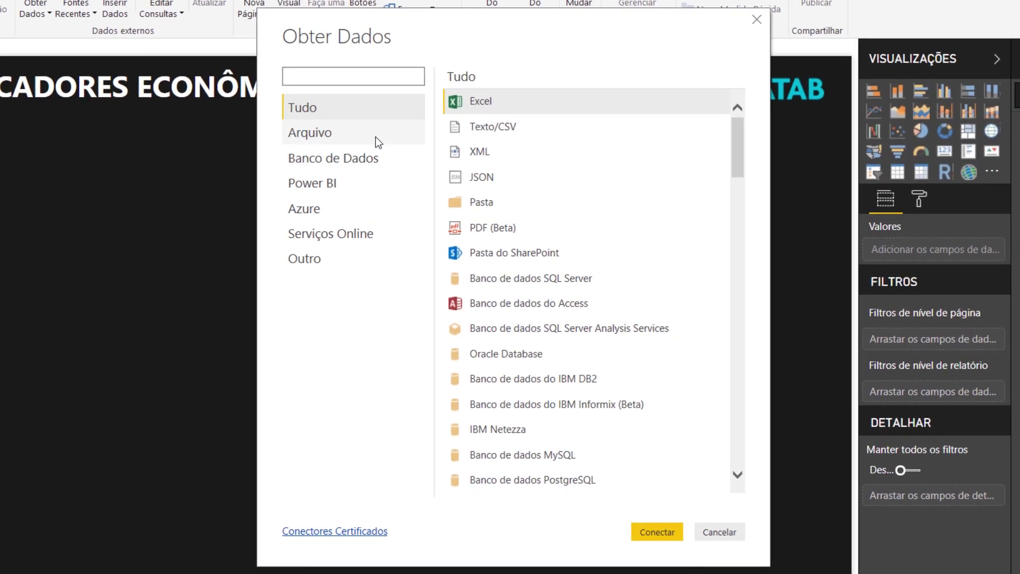
Browse the connectors offered in the Arquivo, Banco de Dados, Power BI, Azure, Serviços Online, Outro and Tudo categories.
click(367, 133)
click(374, 158)
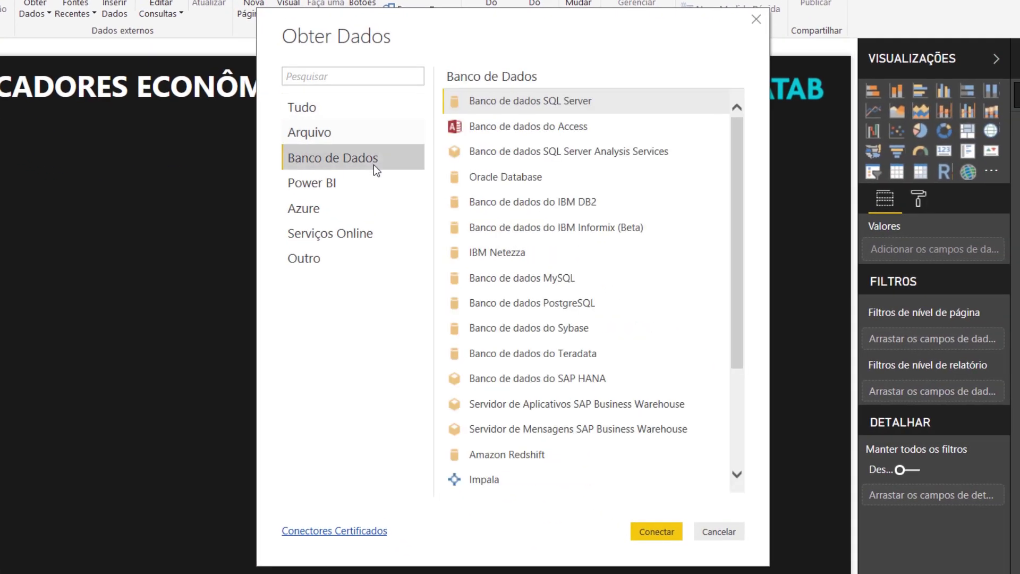
click(369, 181)
click(363, 208)
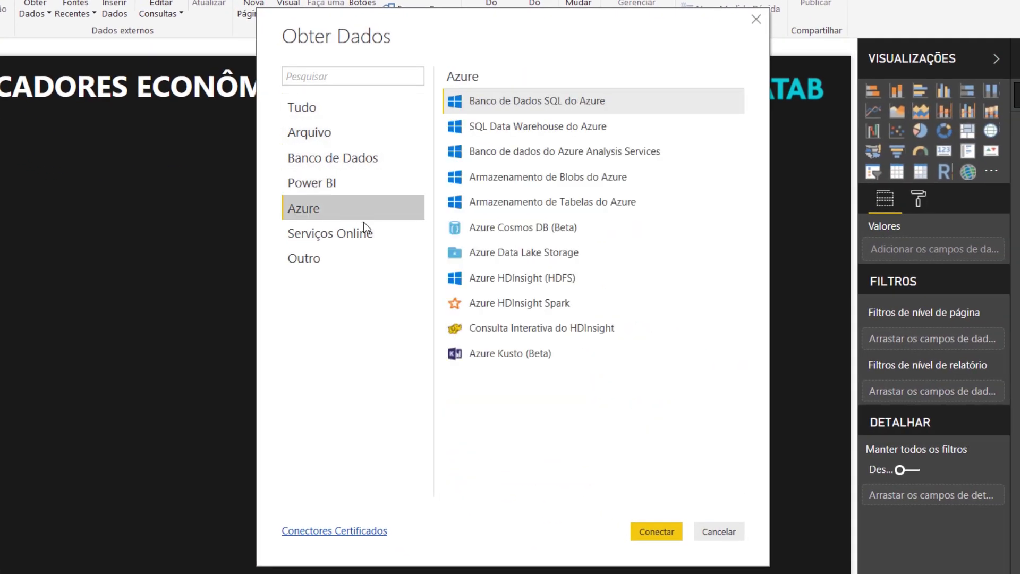
click(363, 235)
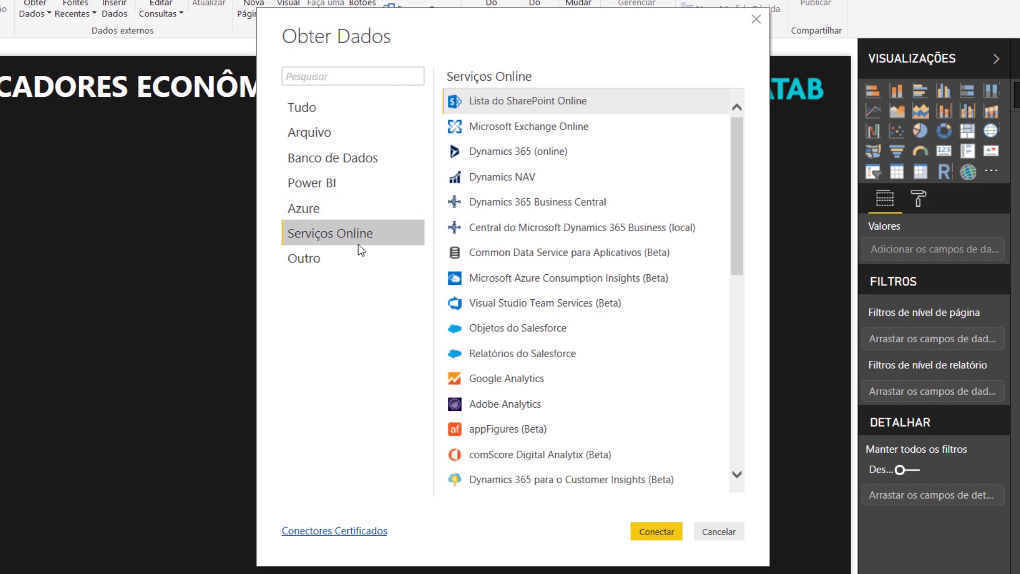
click(331, 263)
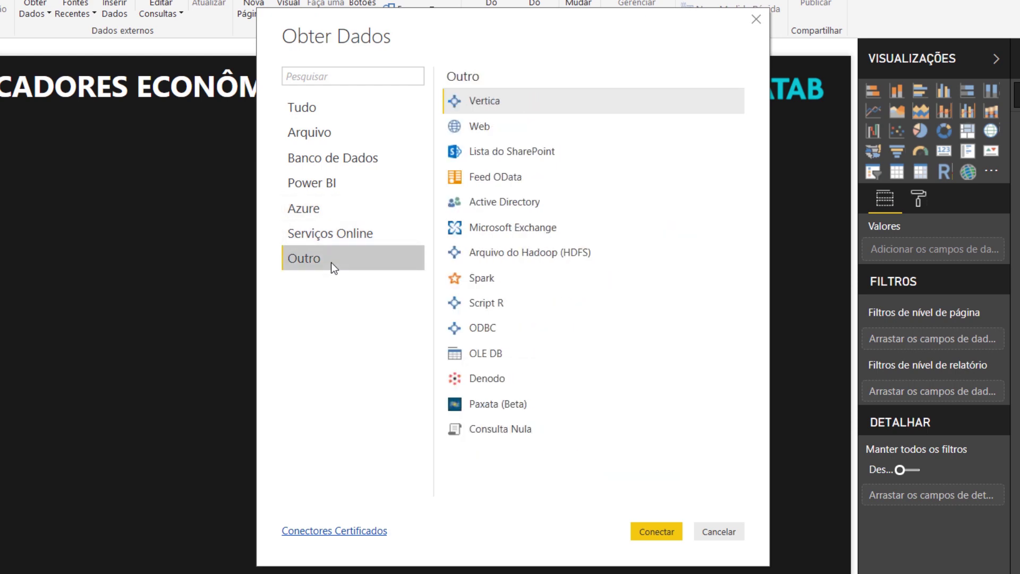
click(363, 111)
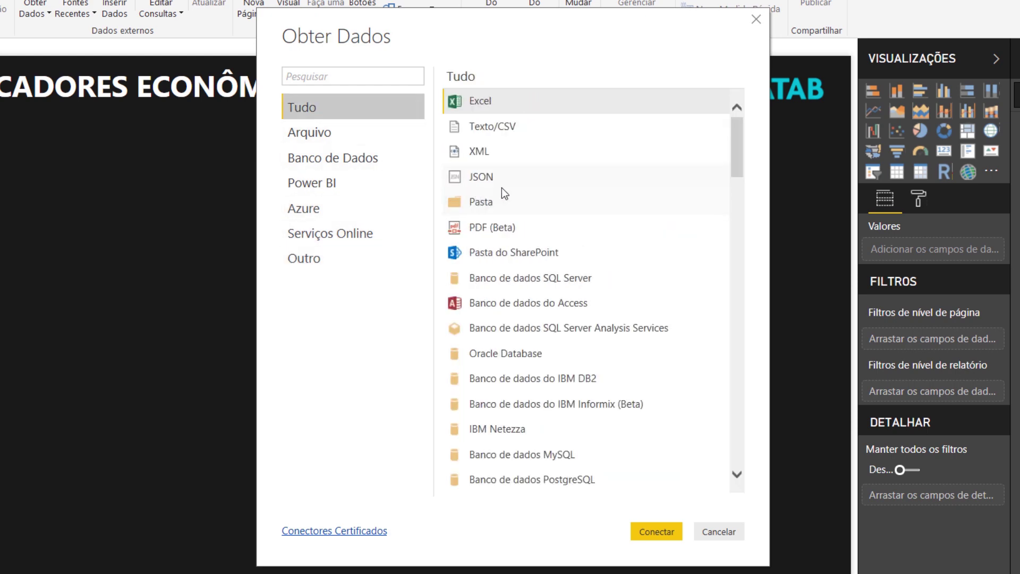
Choose the Web connector from the Outro category and start the connection.
click(315, 266)
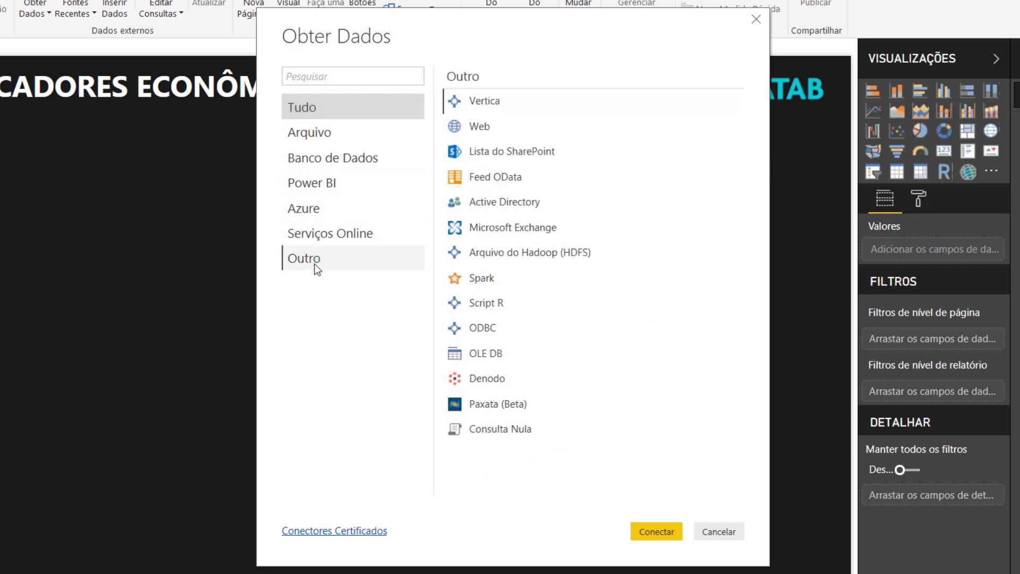
click(513, 126)
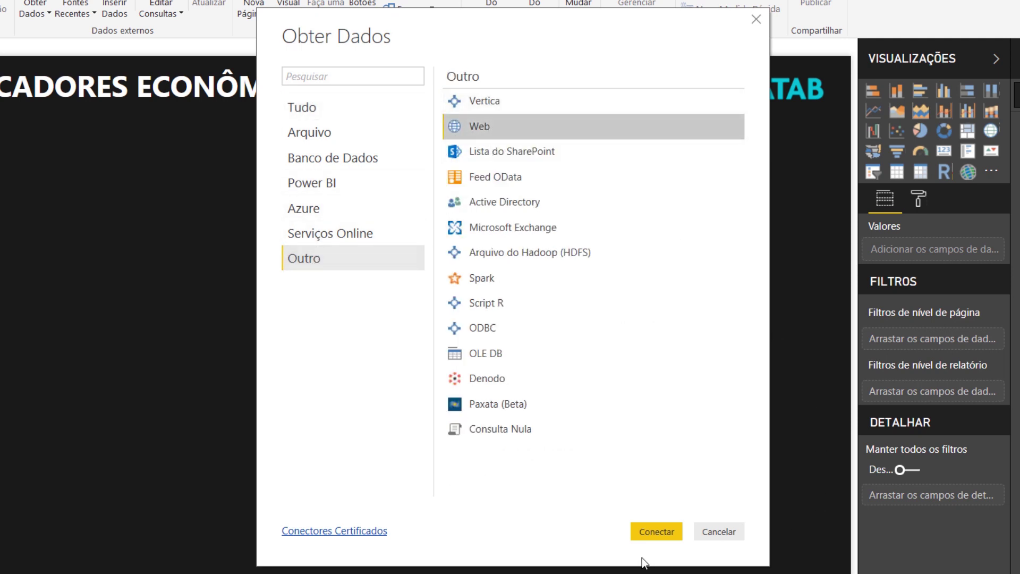
click(656, 531)
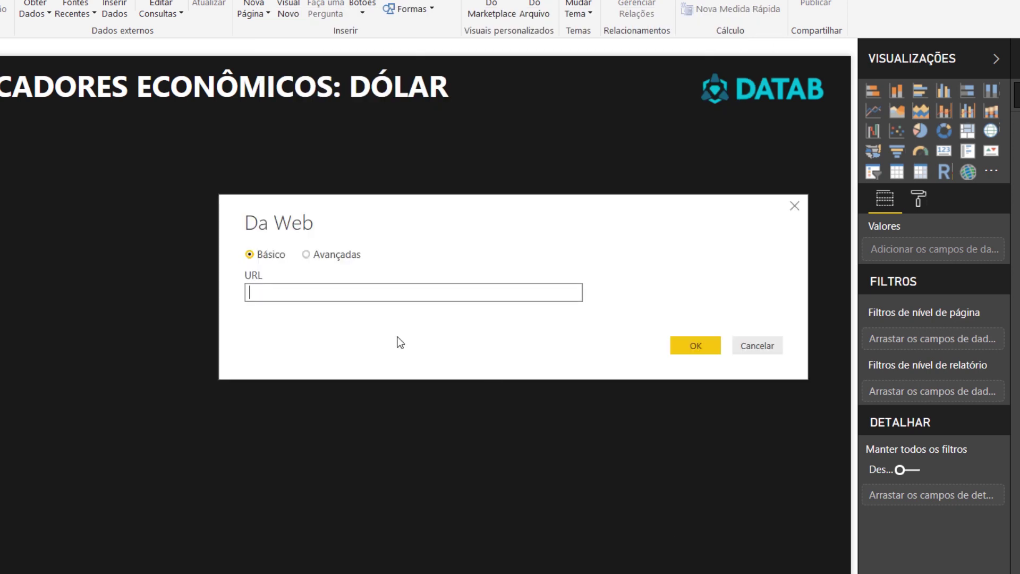
Paste the copied Banco Central search URL as the basic web source address and load it into the query editor.
key(ctrl+v)
drag(403, 289, 197, 289)
click(284, 292)
drag(282, 292, 217, 292)
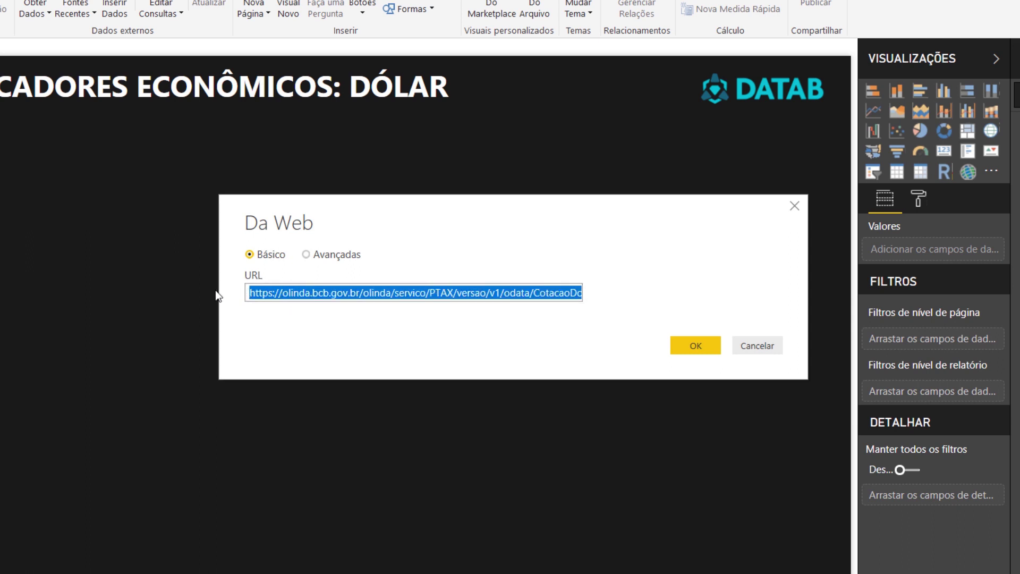
click(412, 323)
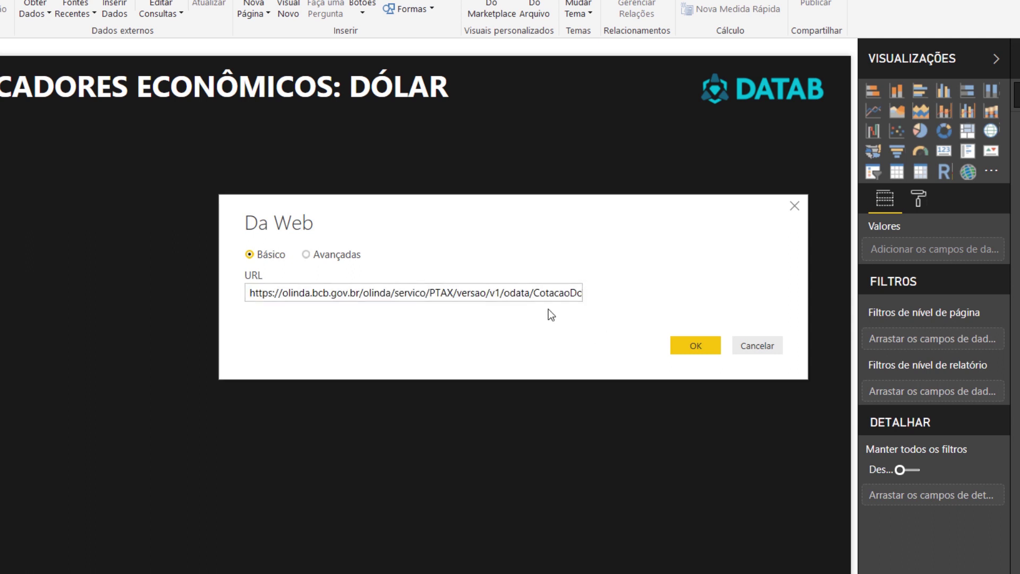
drag(556, 294, 660, 373)
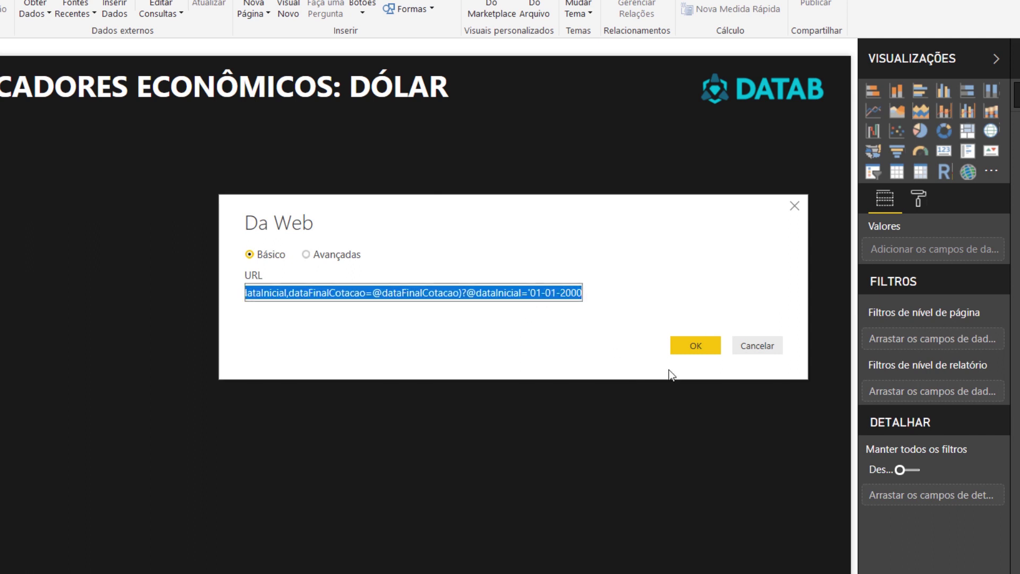
click(690, 349)
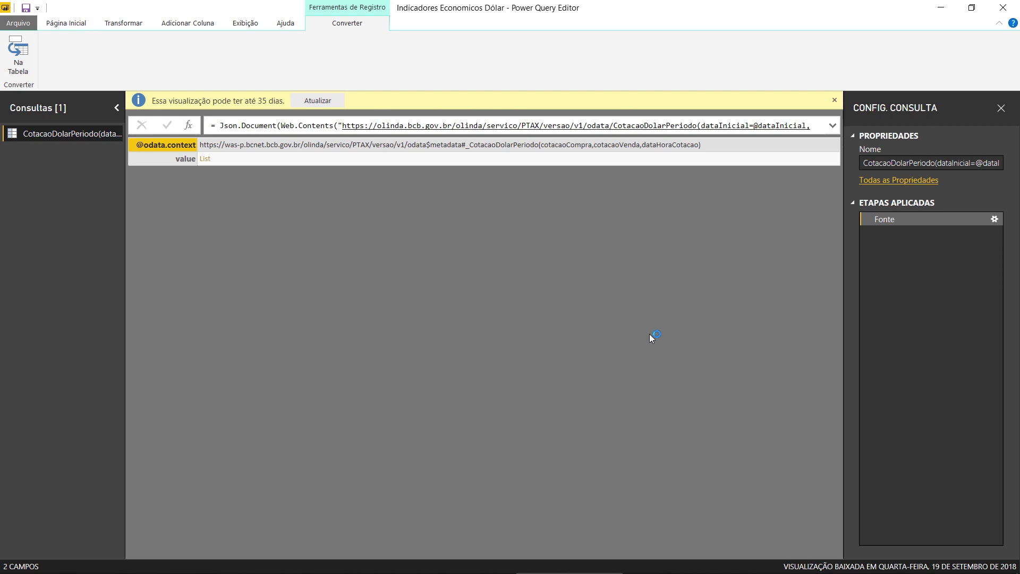
Refresh the query preview and drill into the list held in the value field.
drag(257, 9, 300, 85)
double_click(301, 85)
click(327, 100)
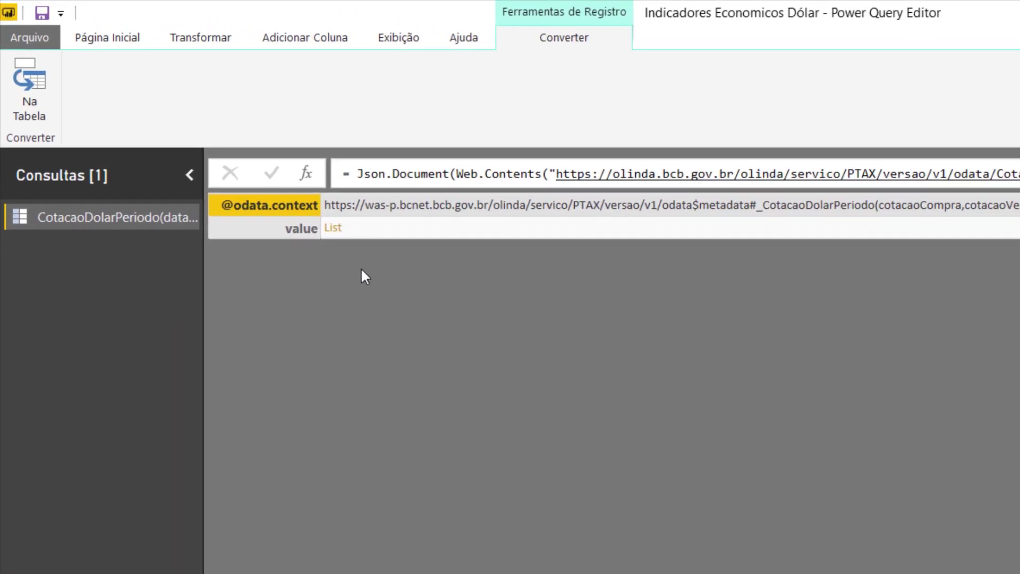
click(333, 229)
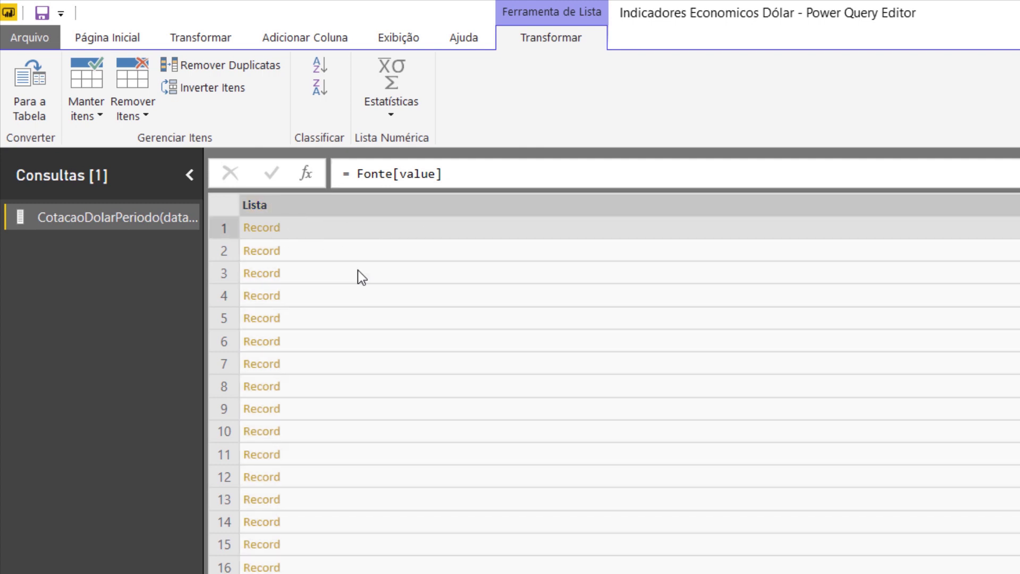
Examine the purchase rate, sale rate and date-time inside the first records of the list in the enlarged preview.
drag(486, 573, 485, 438)
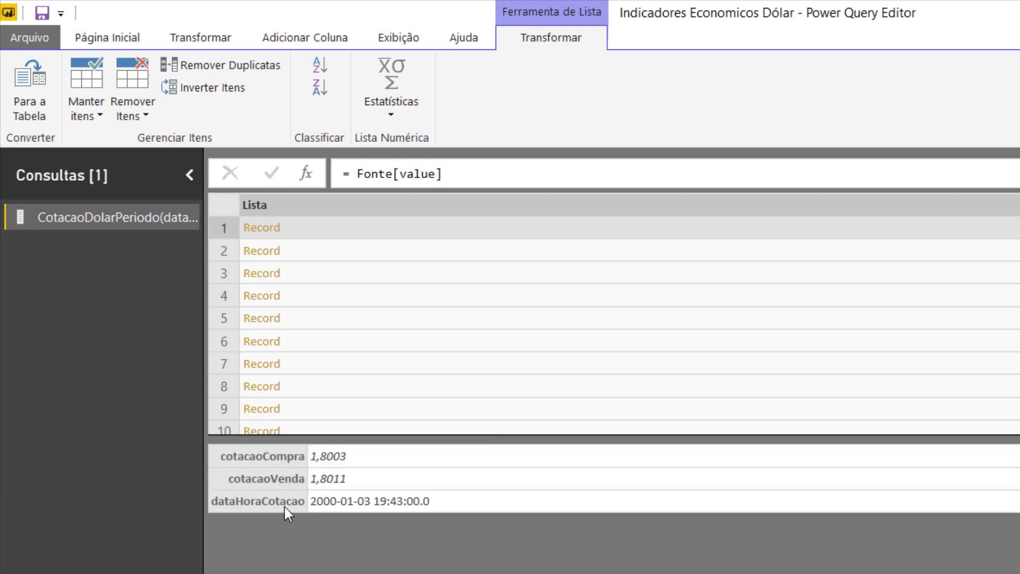
key(Down)
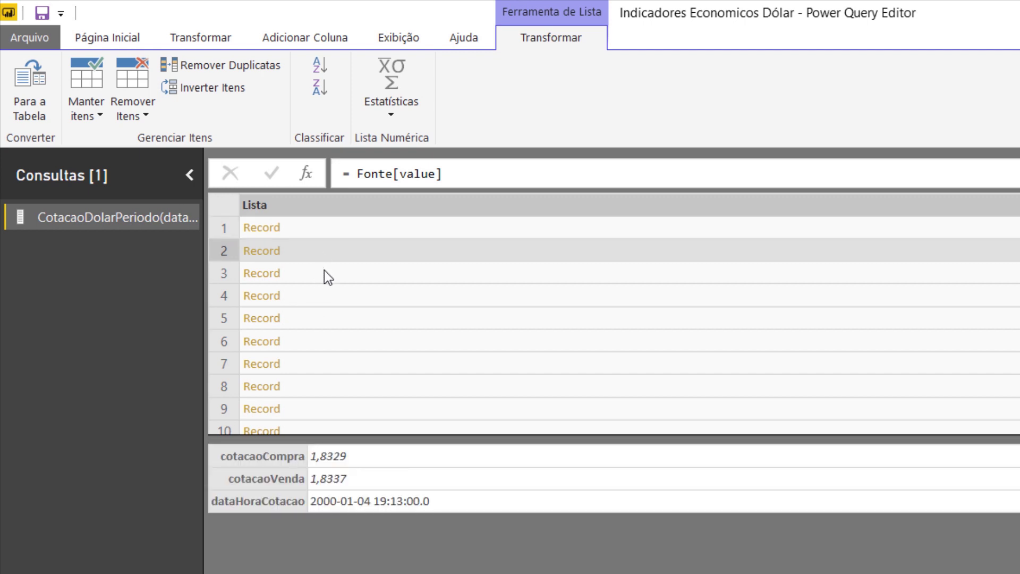
key(Down)
key(Down)
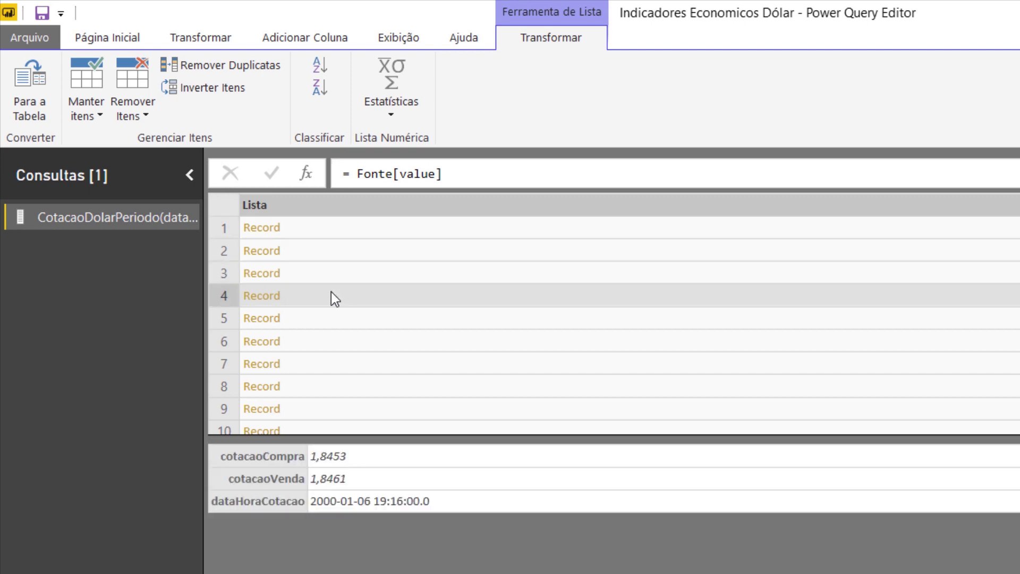
key(Down)
click(331, 348)
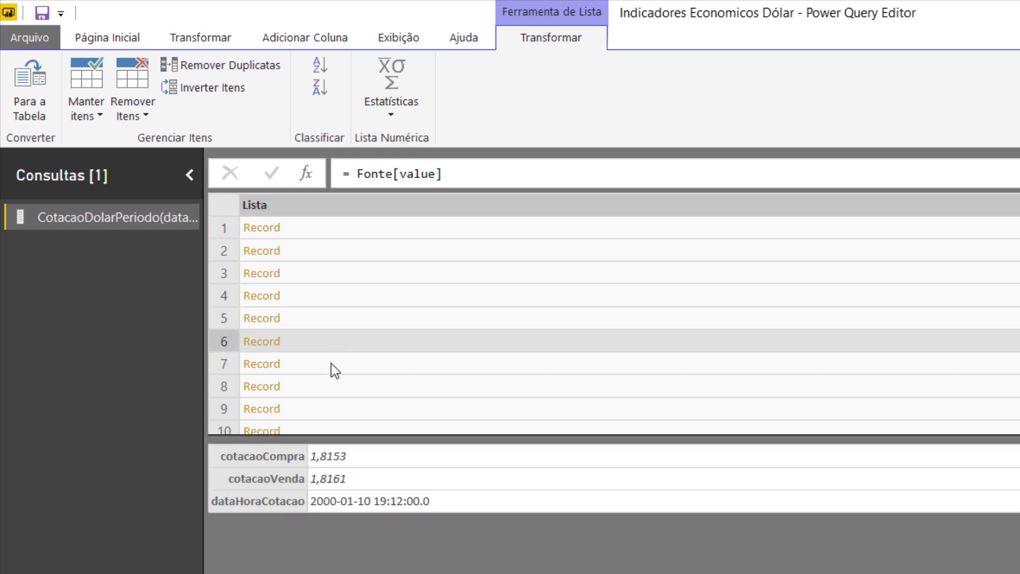
click(331, 363)
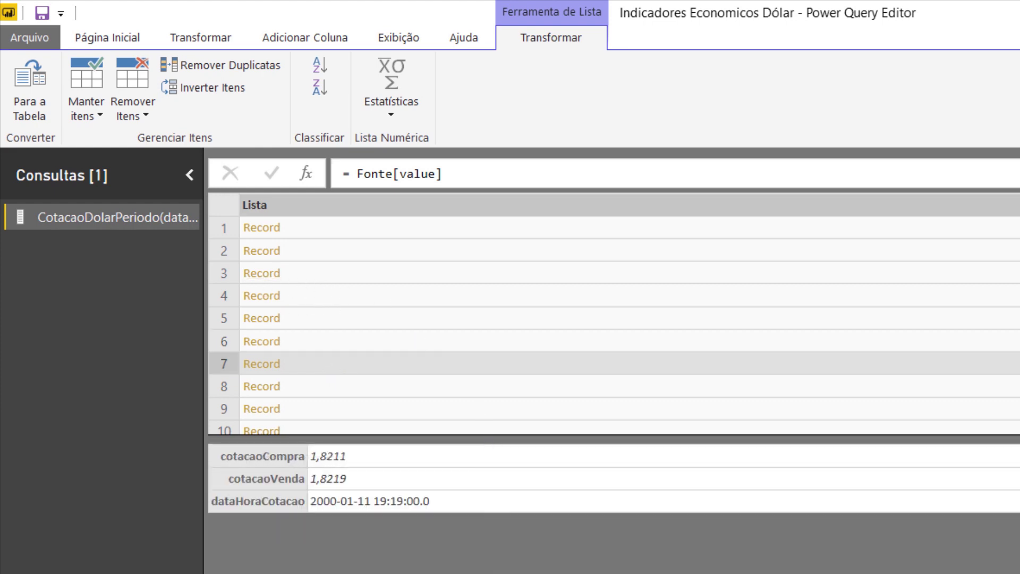
drag(464, 436, 464, 544)
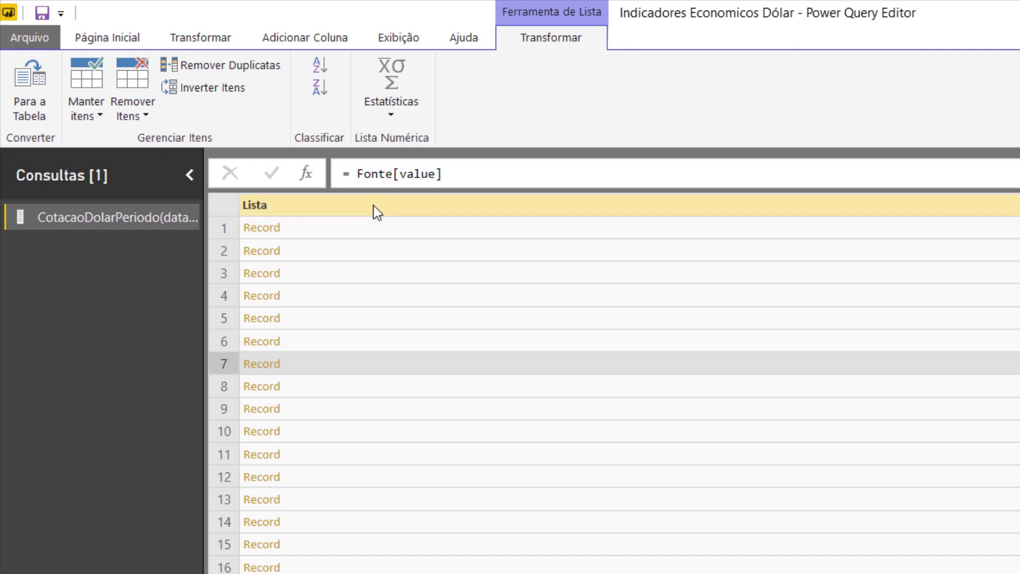
Convert the list of records to a table with delimiter Nenhum and extra columns handled as Mostrar como erros.
click(278, 211)
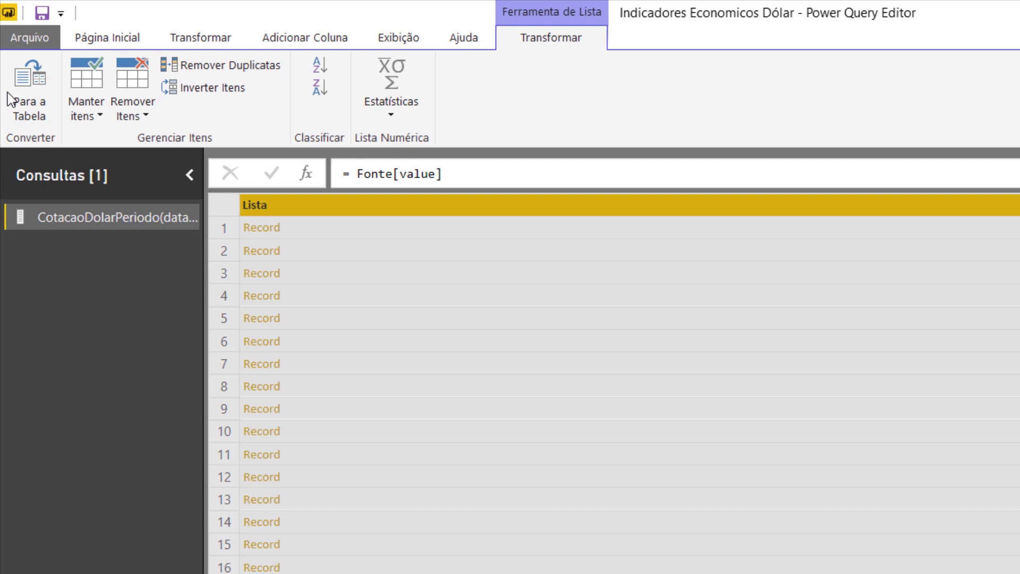
click(304, 223)
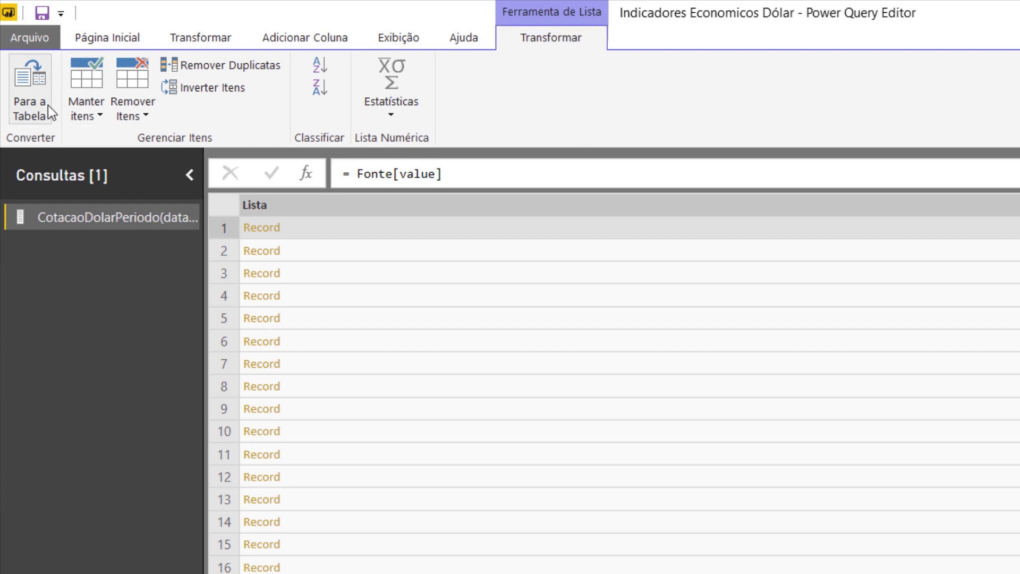
click(32, 104)
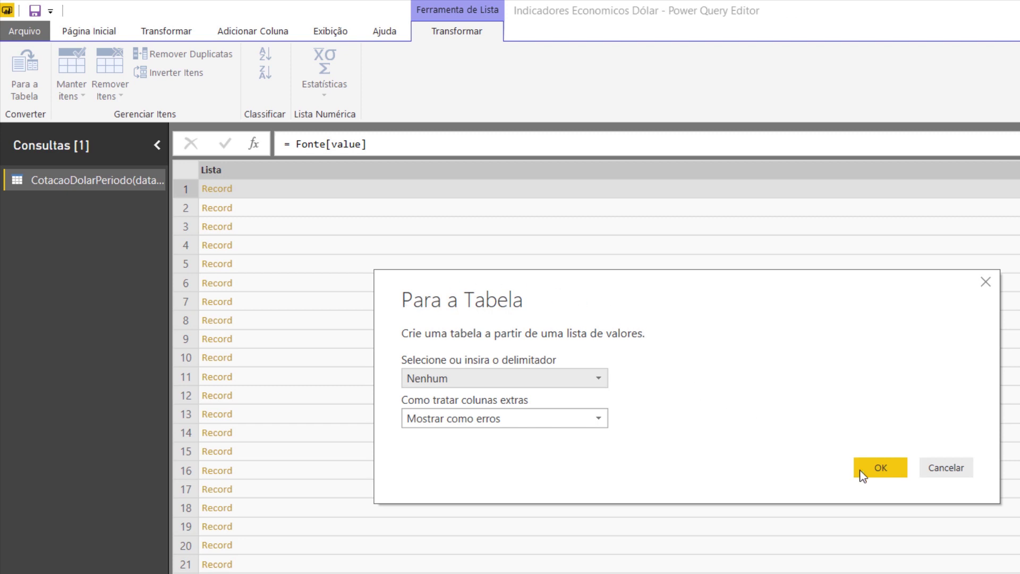
click(884, 471)
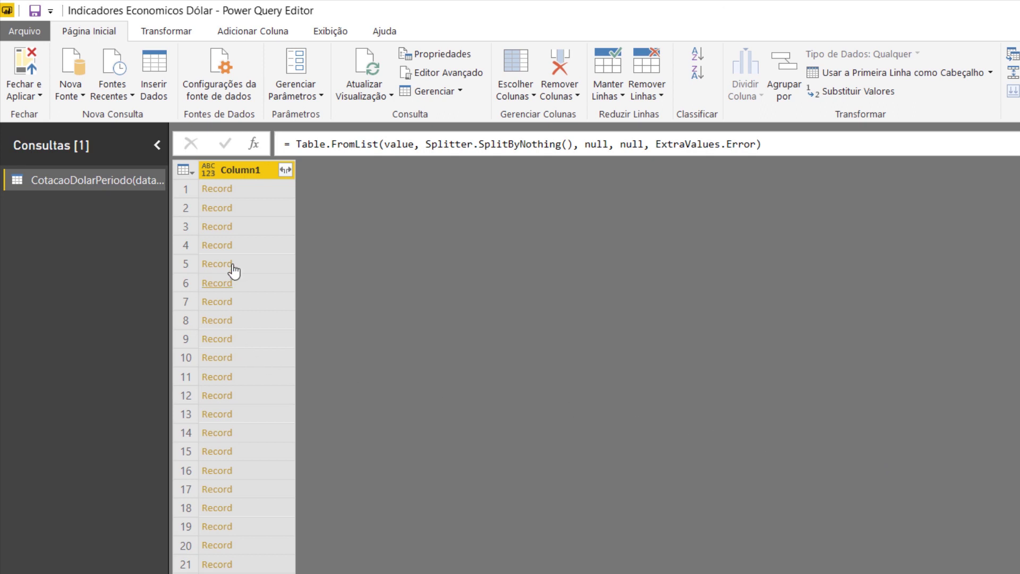
Expand Column1 into cotacaoCompra, cotacaoVenda and dataHoraCotacao without using the original column name as prefix.
click(286, 170)
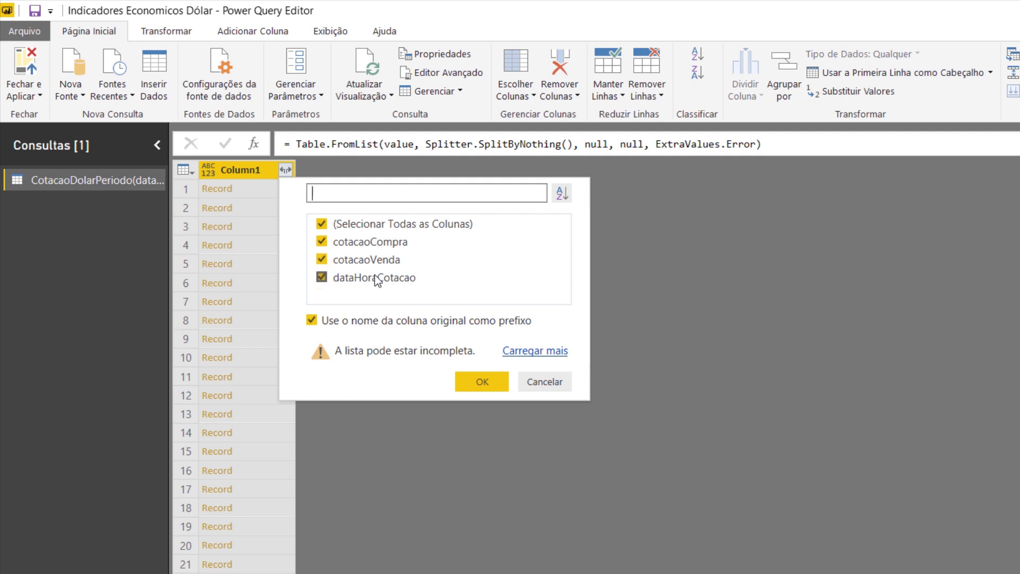
click(338, 319)
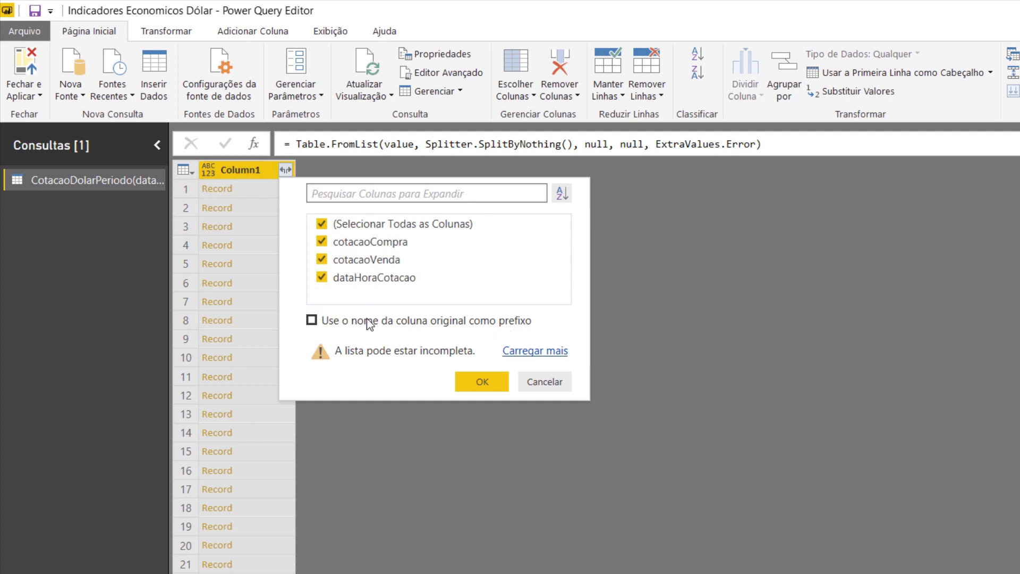
click(481, 383)
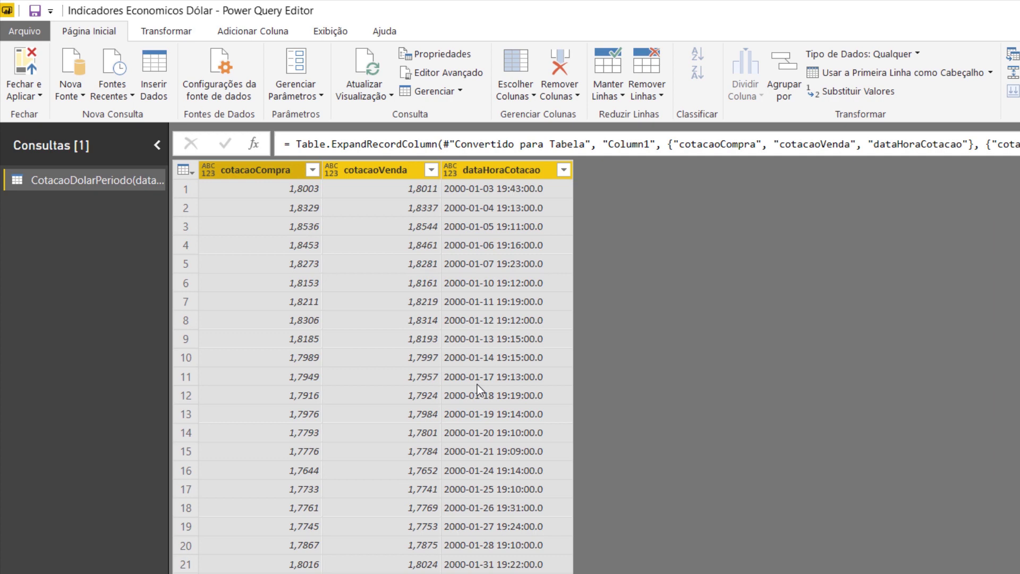
Reverse the table's row order to check the most recent quotations, and delete that applied step.
click(484, 205)
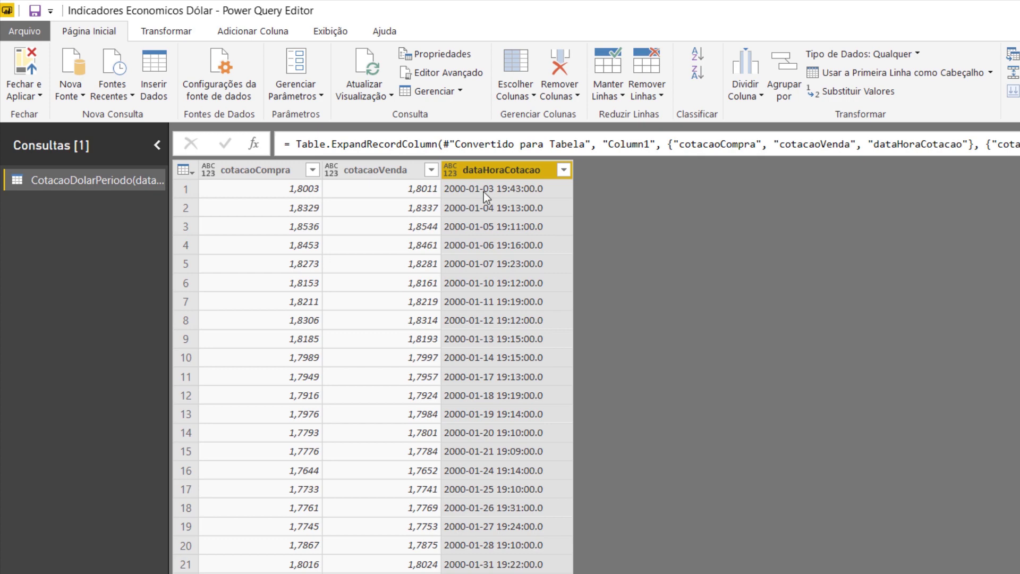
click(167, 32)
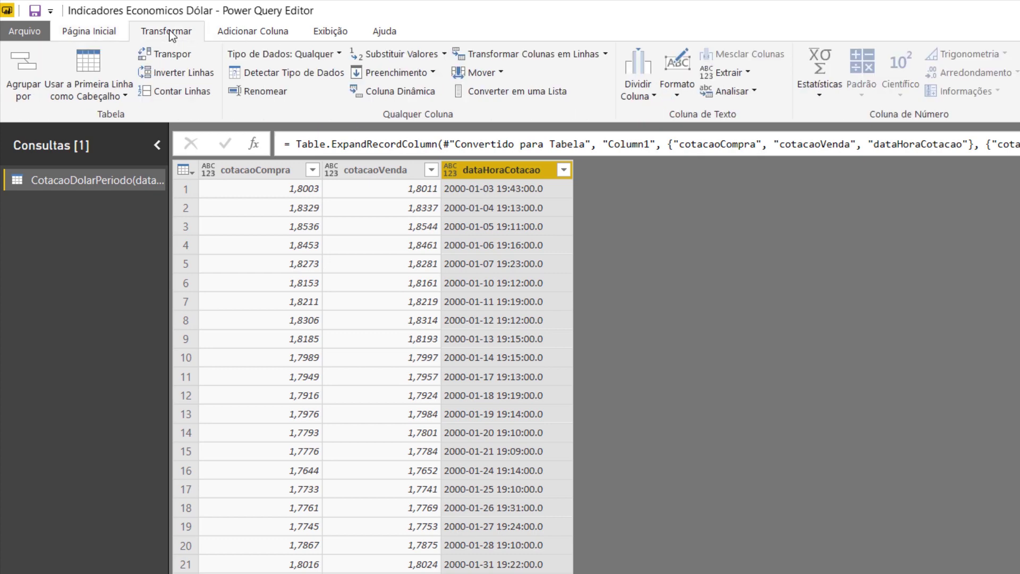
click(185, 72)
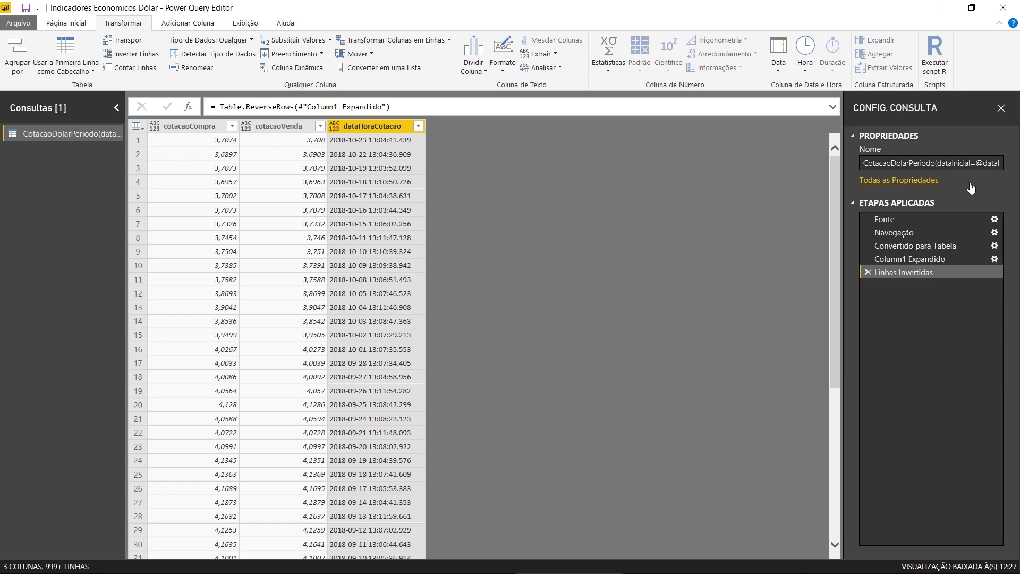
click(869, 273)
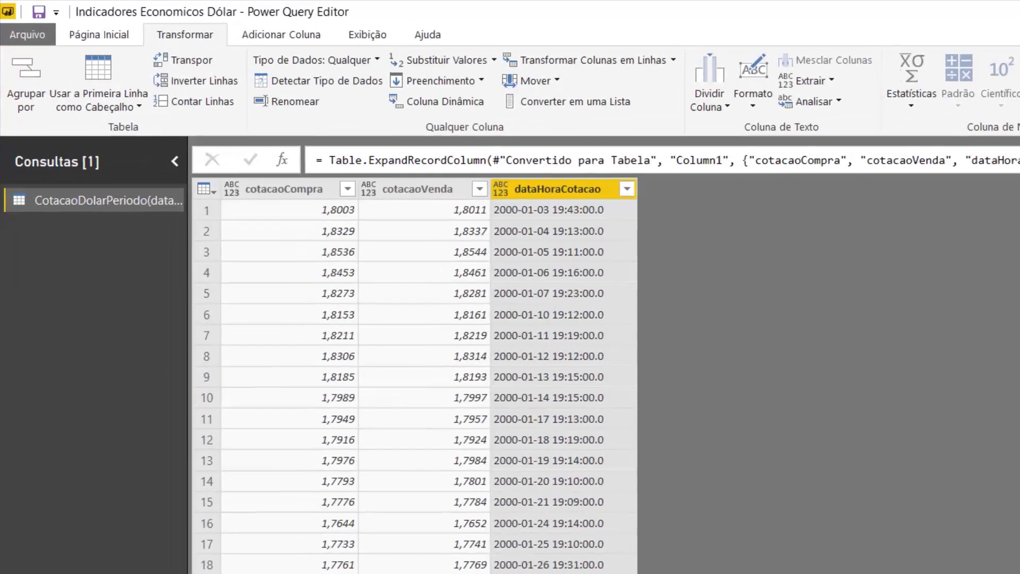
Set the data type of the cotacaoCompra and cotacaoVenda columns to Número Decimal and check the values.
click(595, 211)
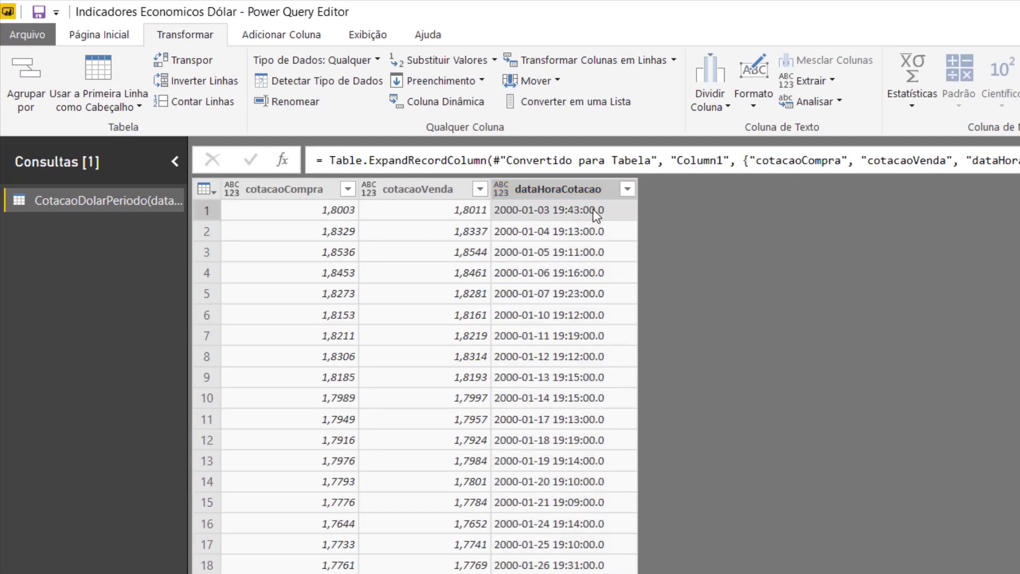
click(299, 193)
ctrl+click(433, 194)
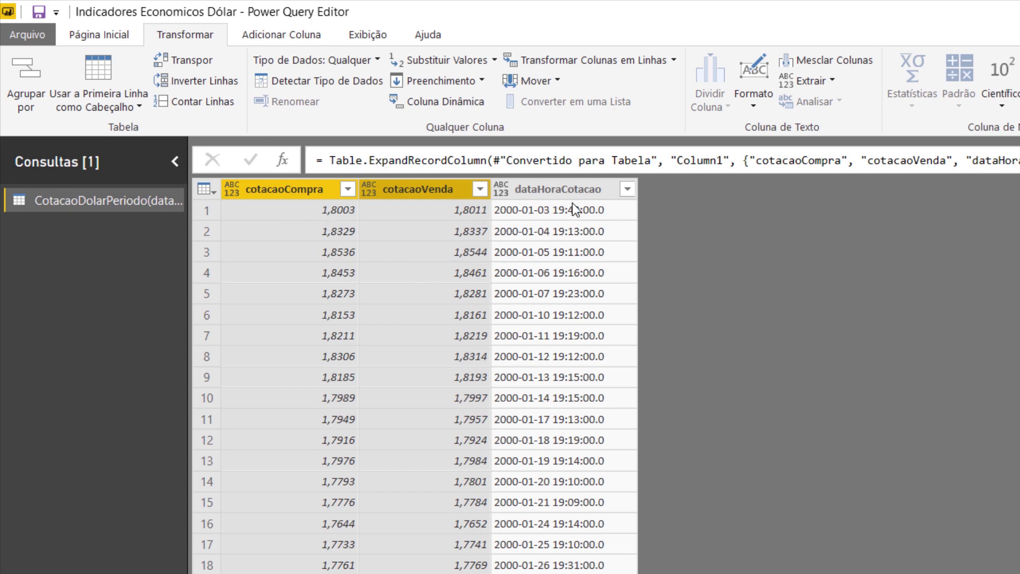
click(598, 190)
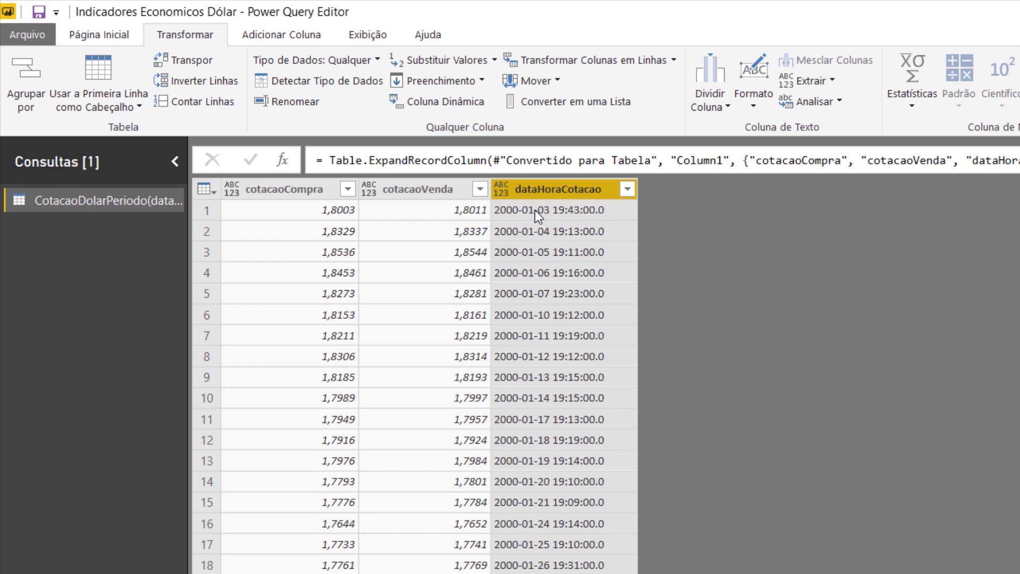
click(293, 185)
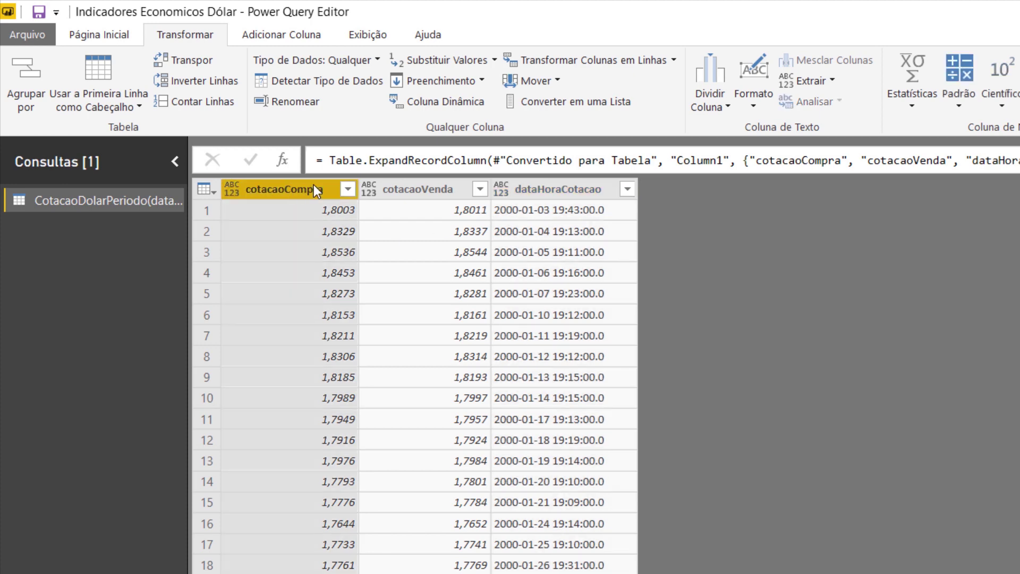
ctrl+click(413, 184)
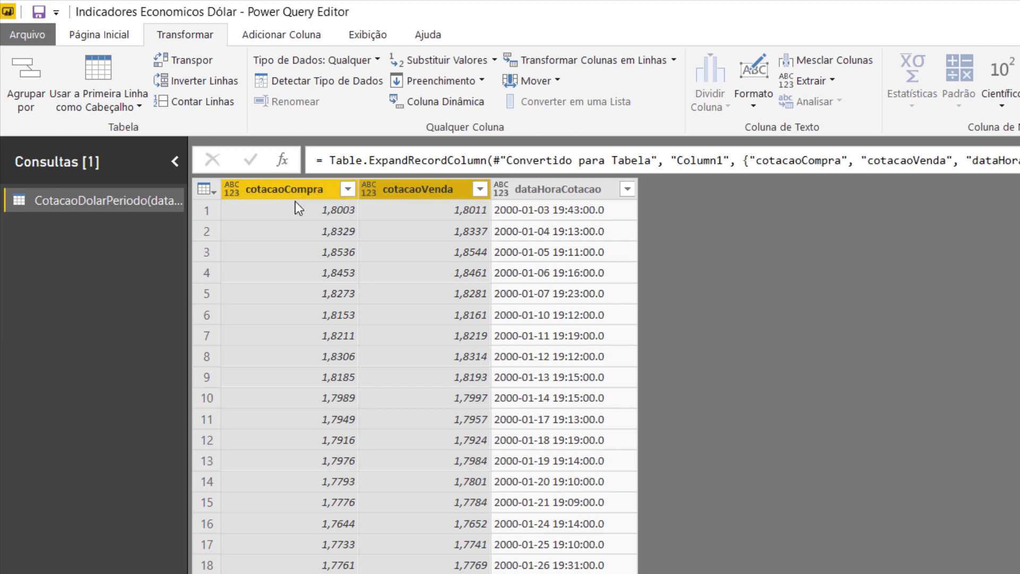
right_click(266, 194)
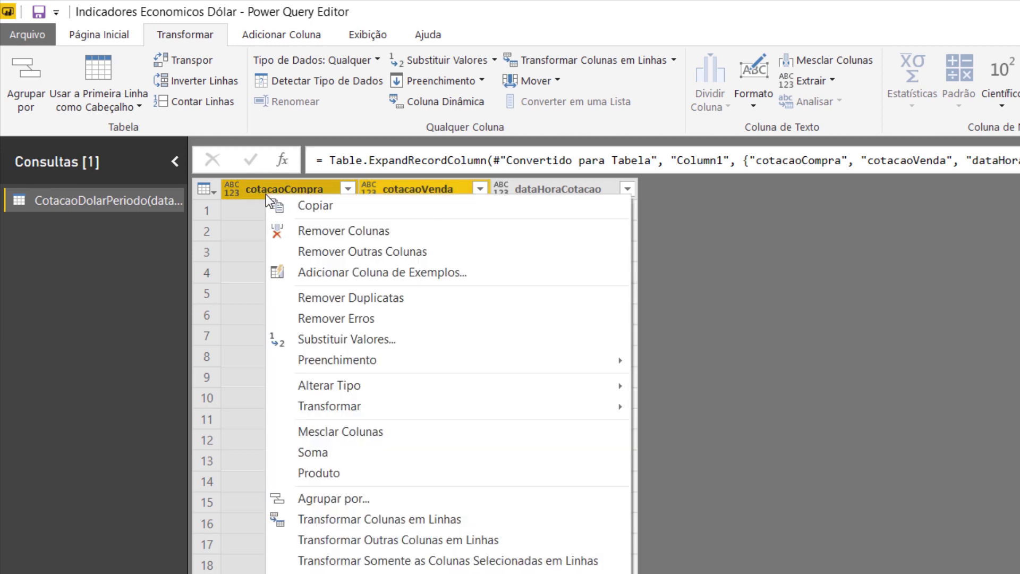
mouse_move(404, 389)
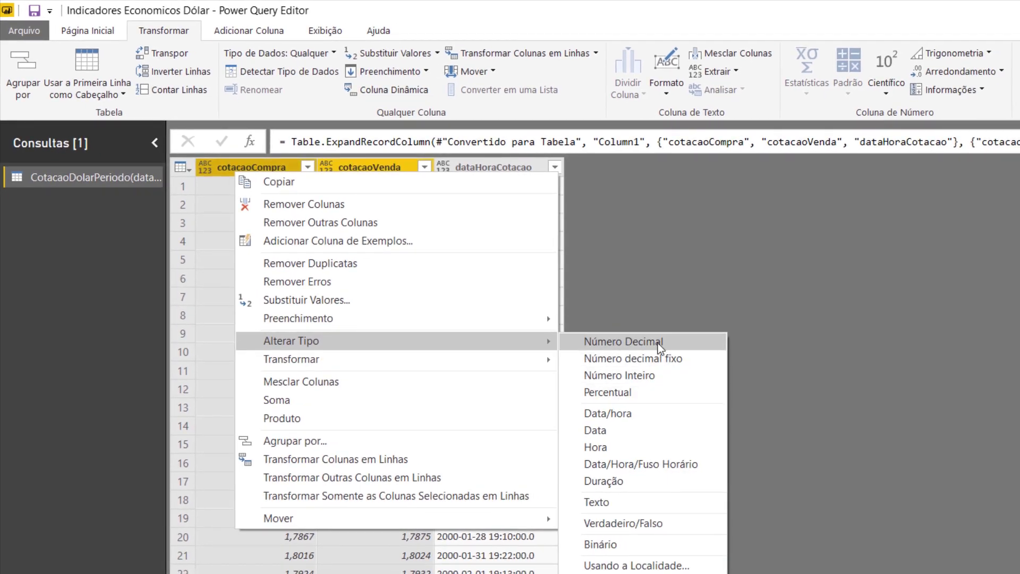
click(671, 346)
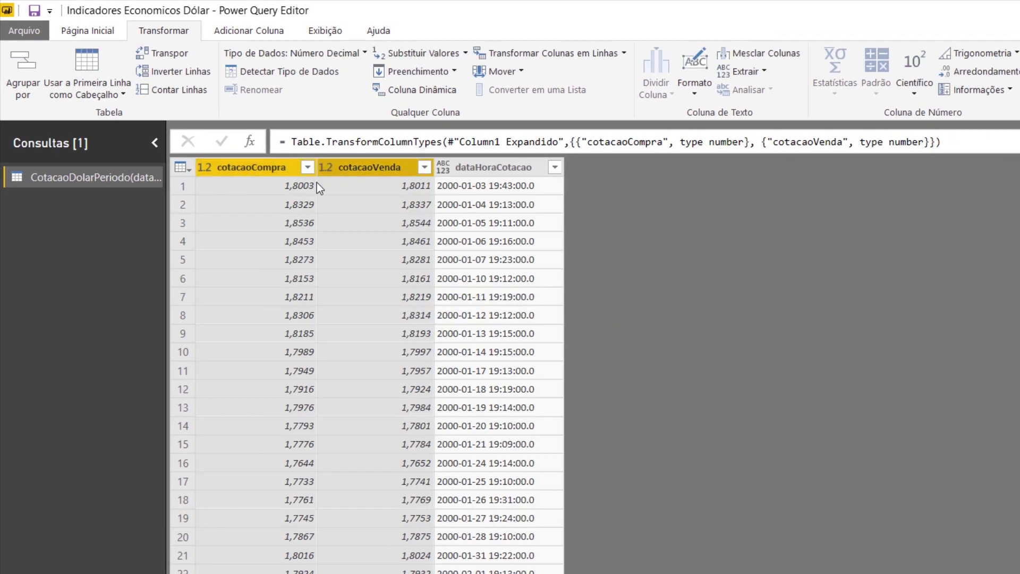
scroll(262, 388, down, 20)
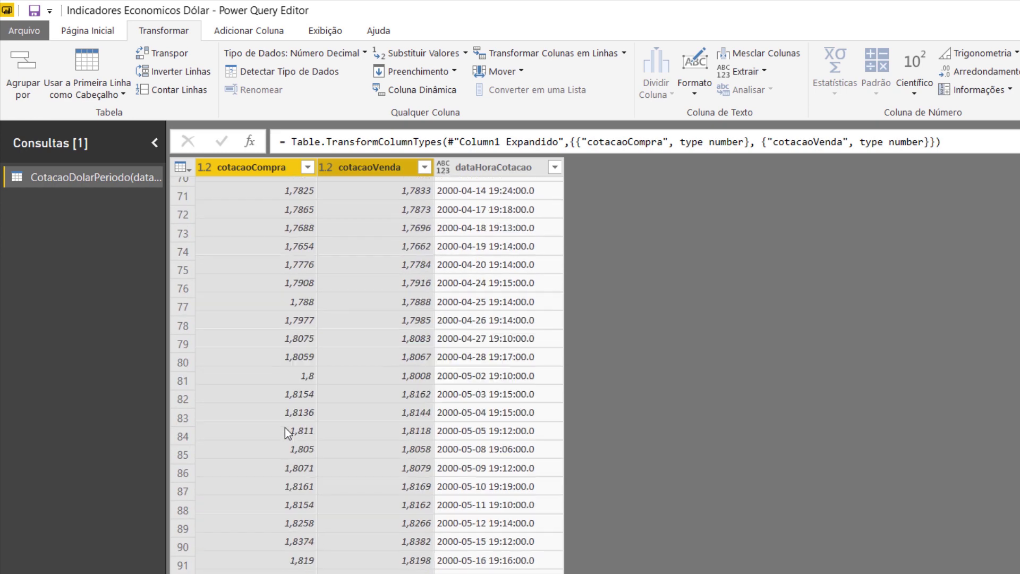
scroll(285, 429, up, 20)
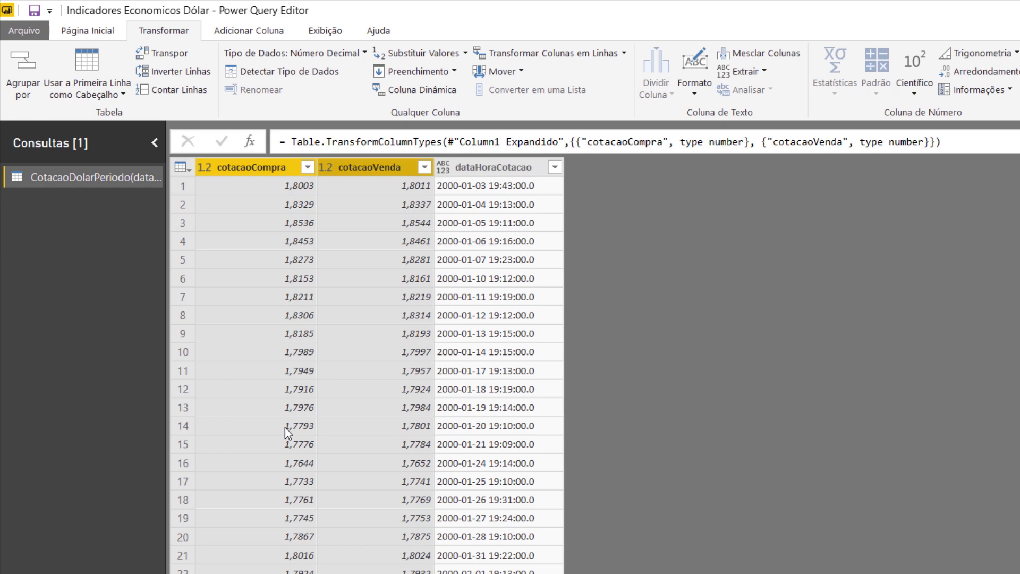
Extract the text before the space delimiter in the dataHoraCotacao column, keeping only the date part.
click(493, 168)
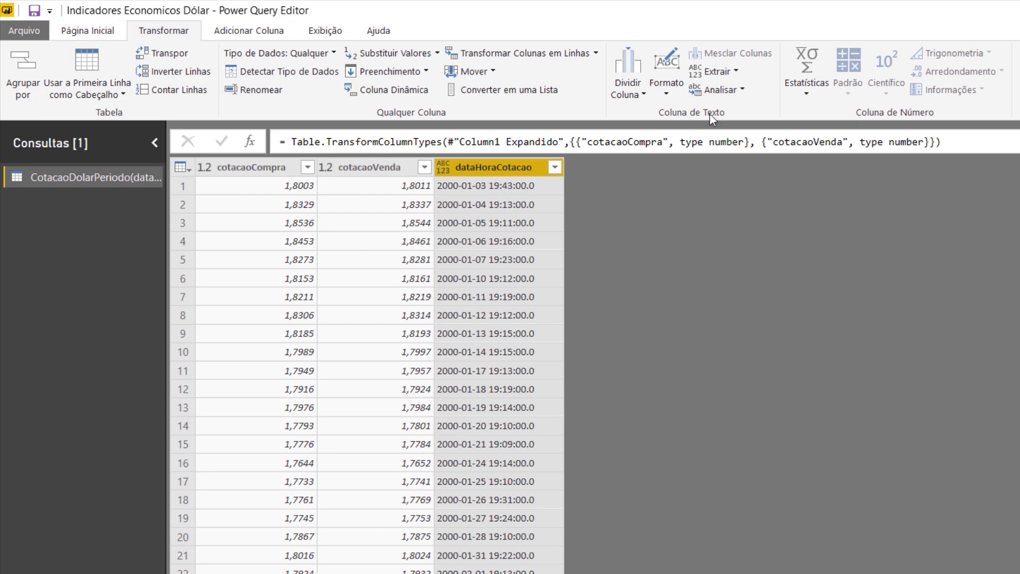
click(729, 73)
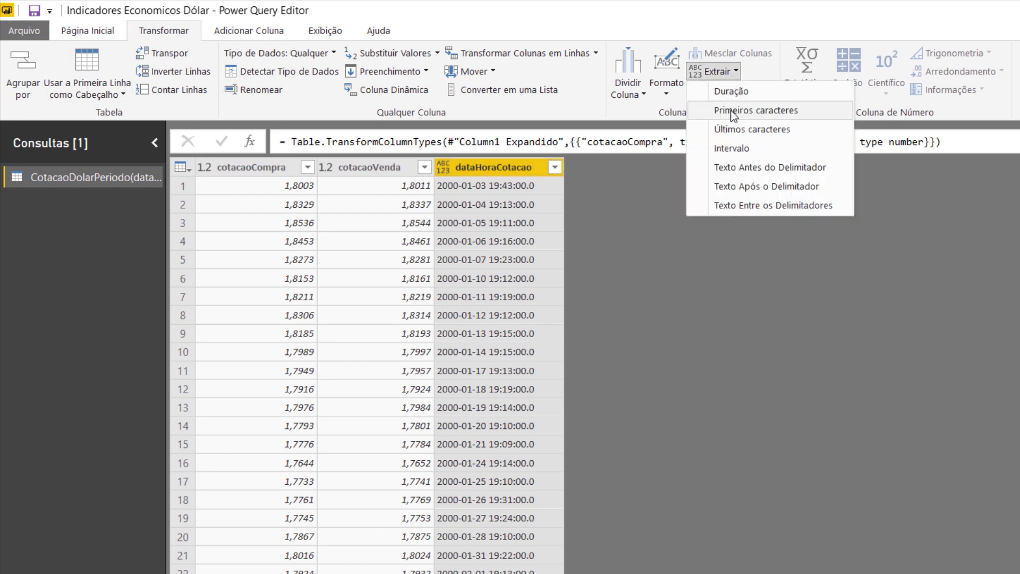
click(733, 168)
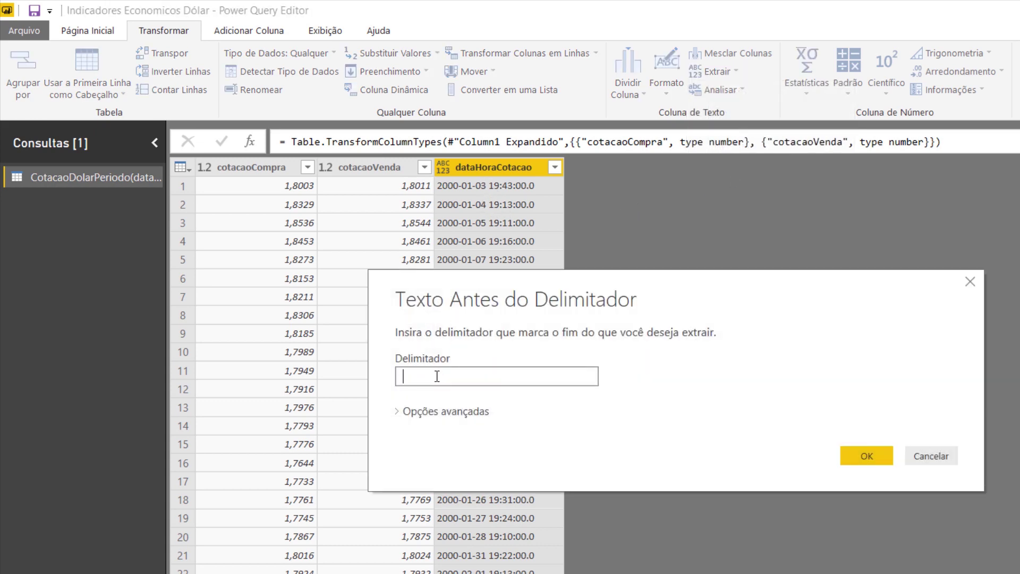
drag(437, 376, 383, 380)
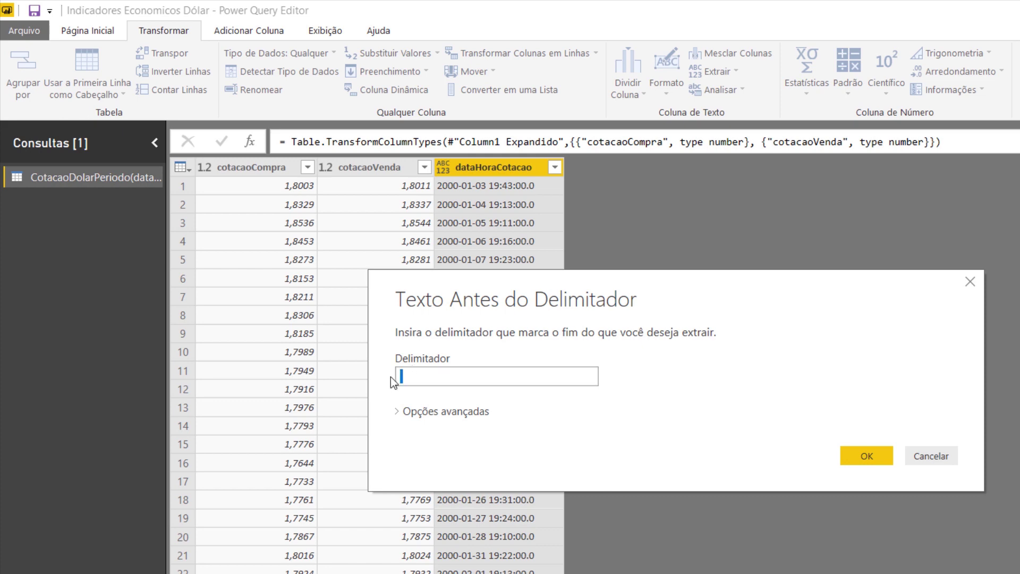
click(398, 380)
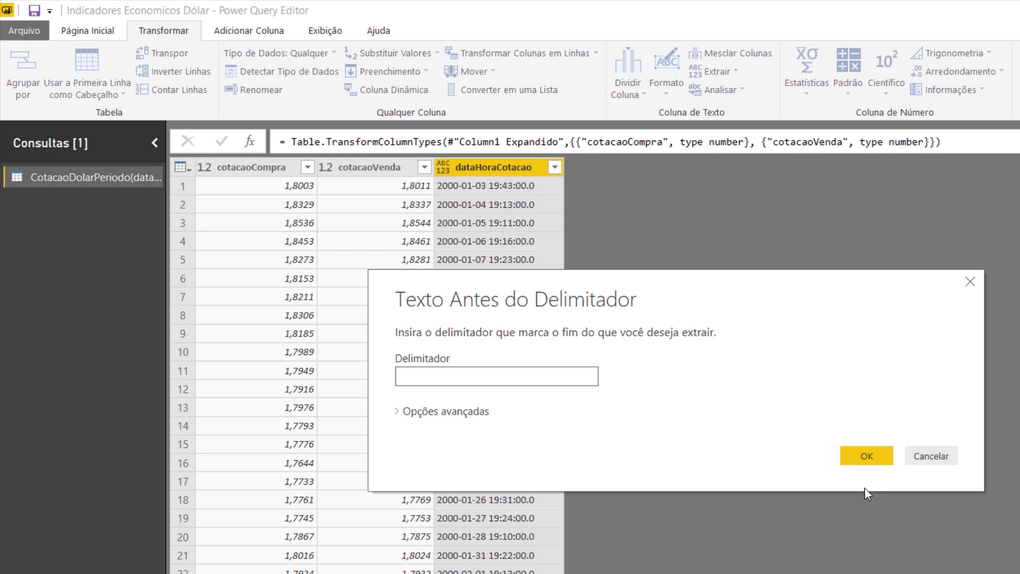
double_click(430, 379)
click(874, 463)
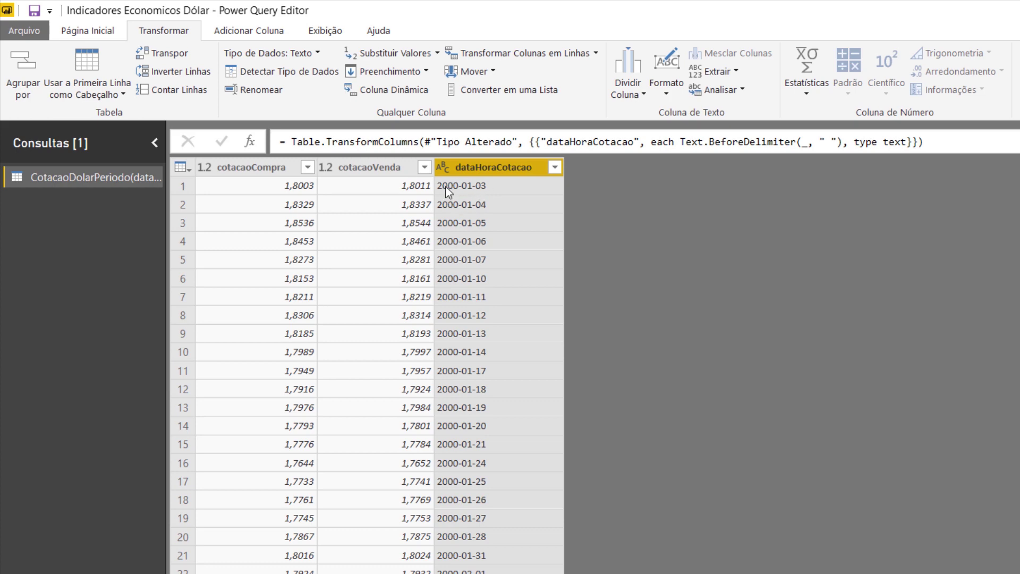
Check the extracted dates and set the dataHoraCotacao column's data type to Data.
scroll(468, 509, down, 20)
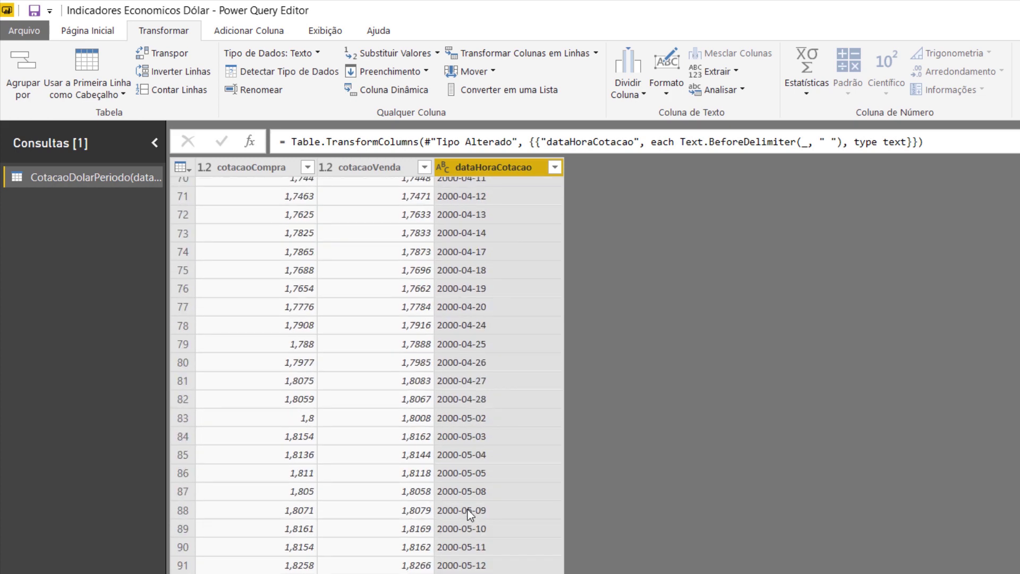
scroll(468, 509, up, 20)
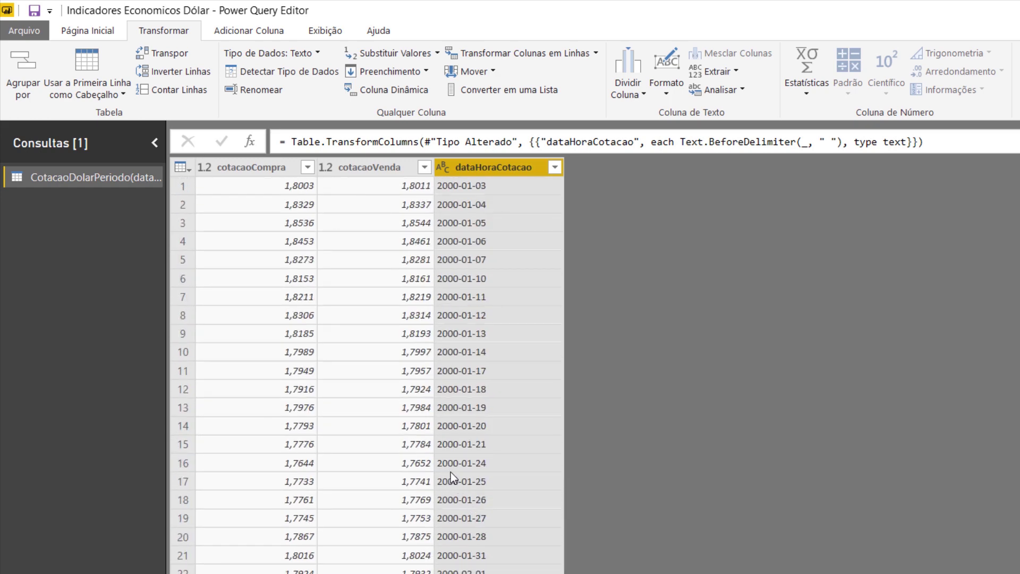
click(441, 171)
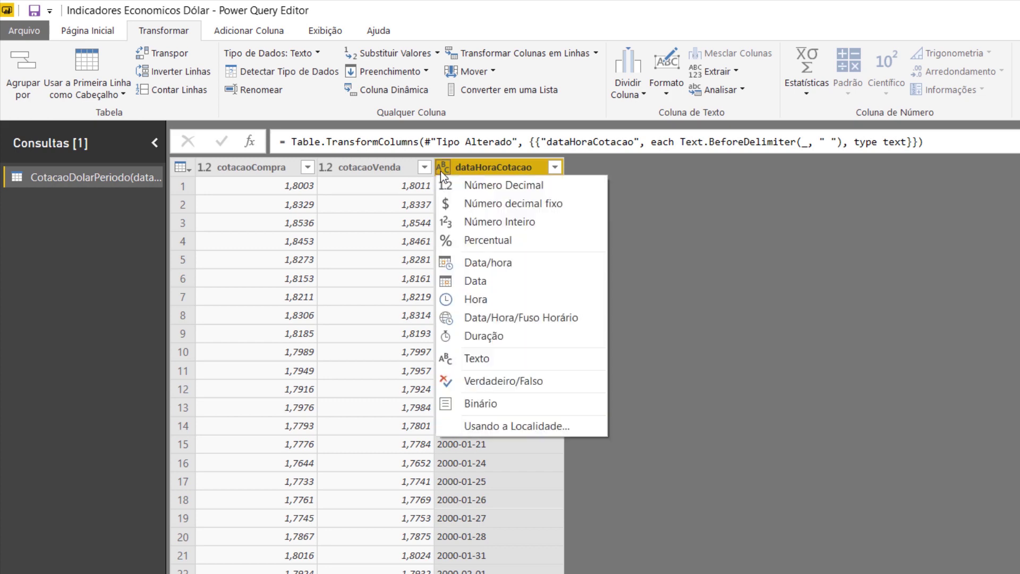
click(473, 282)
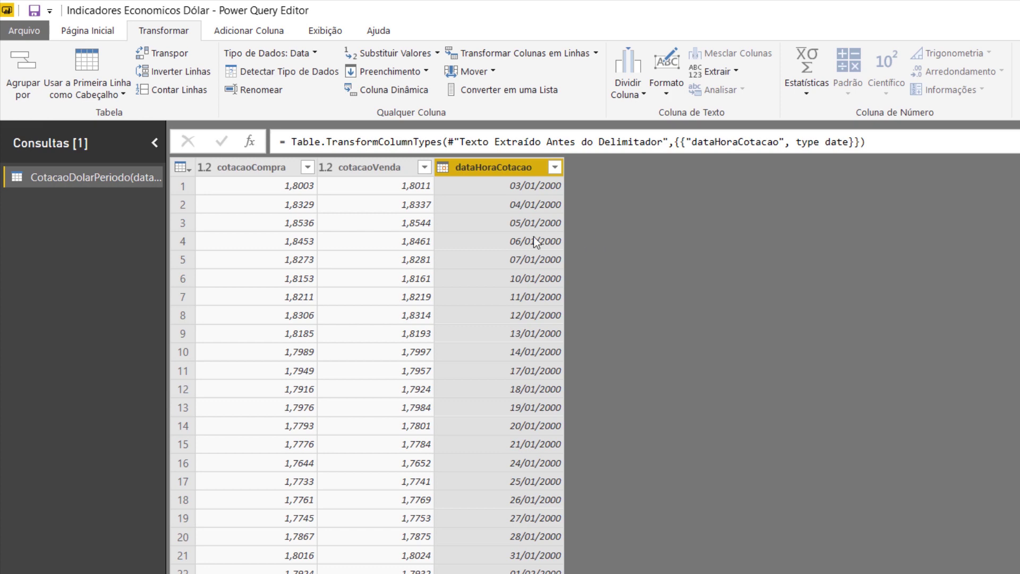
Enable the preview feature Habilitar criação de perfil de coluna in the program's options and accept the restart notice.
click(37, 31)
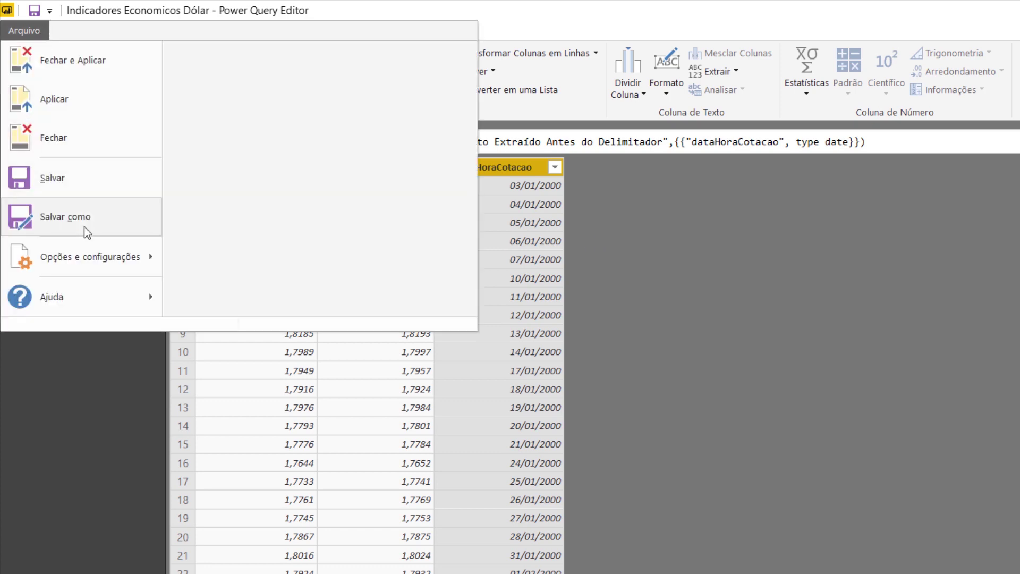
mouse_move(85, 260)
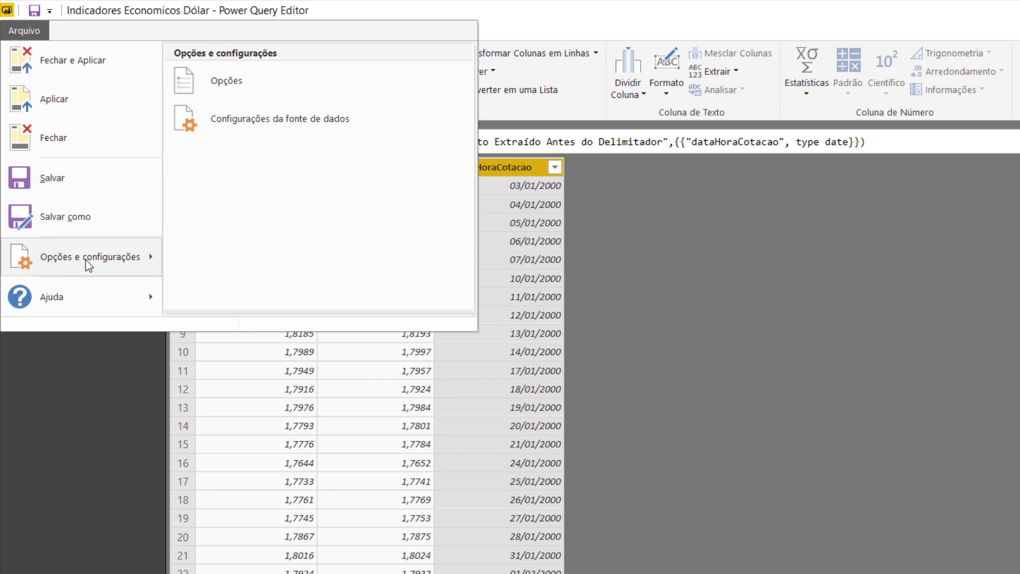
click(328, 82)
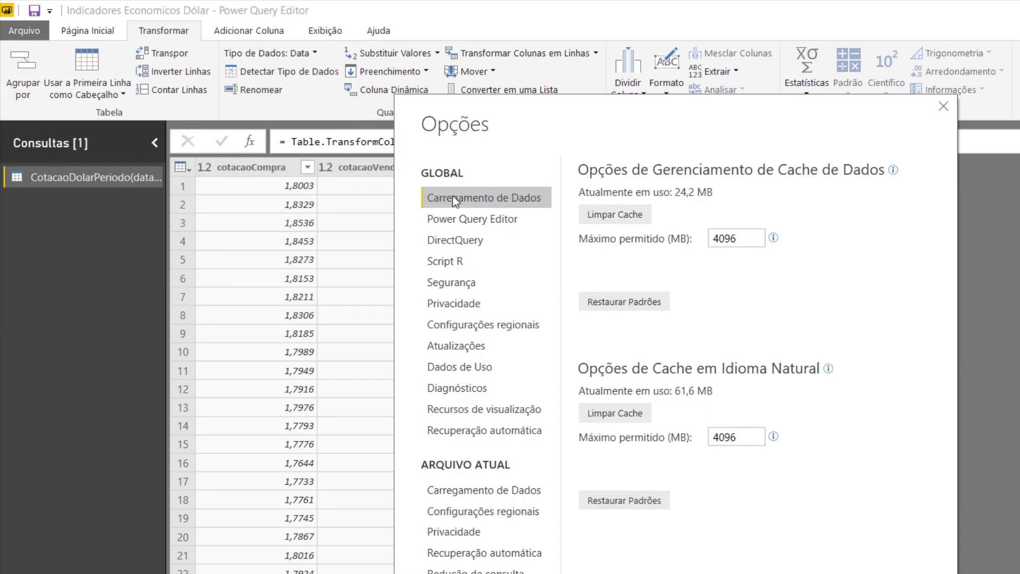
click(512, 414)
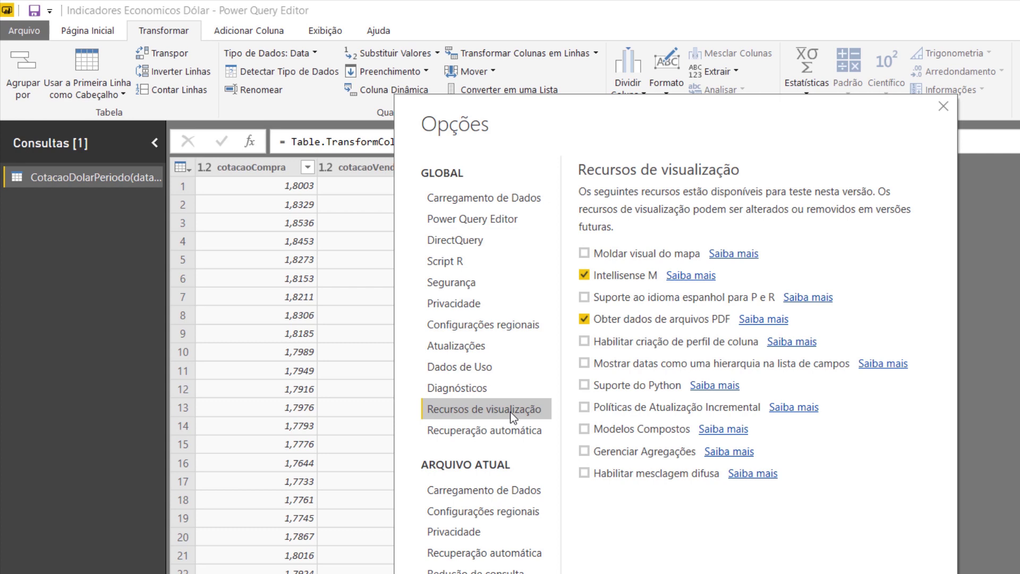
click(630, 343)
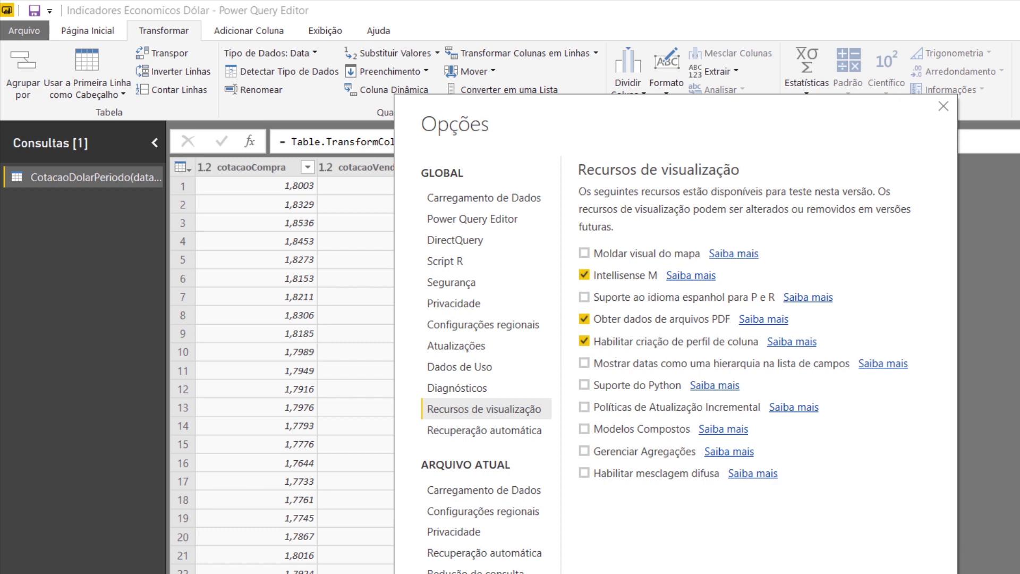
key(Return)
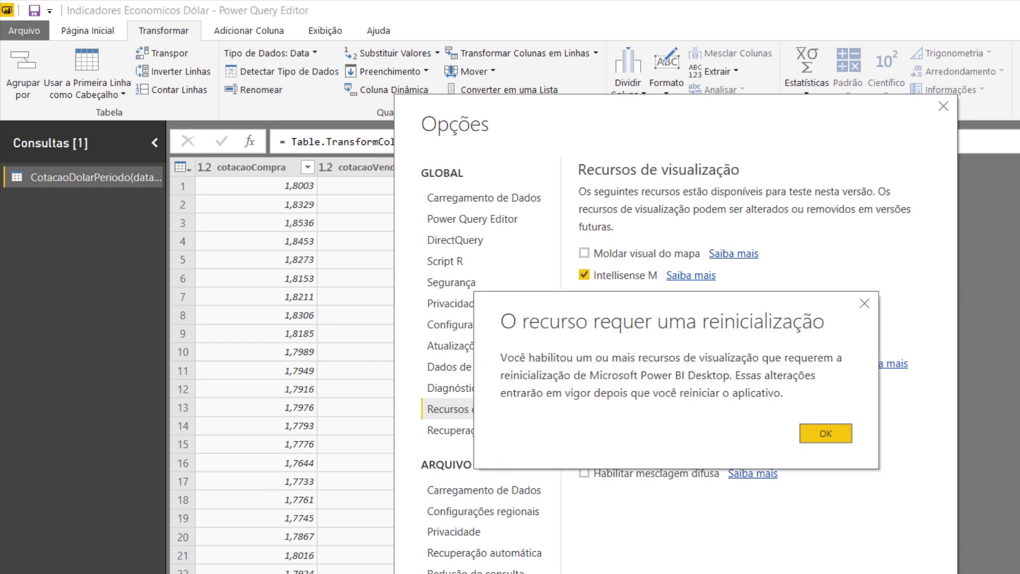
click(829, 440)
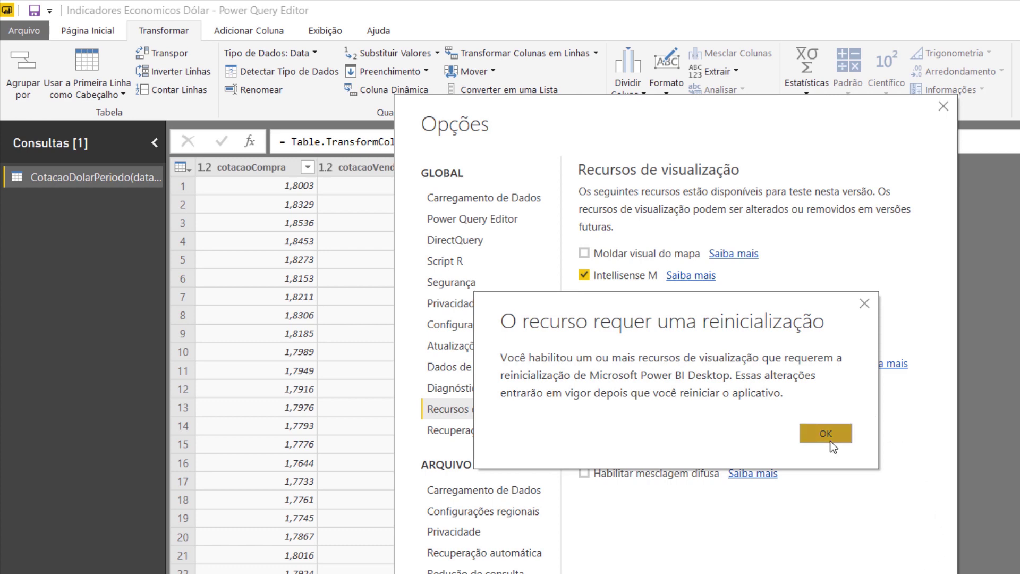
Save the file with the pending query changes applied, and close the query editor, applying the changes.
click(34, 10)
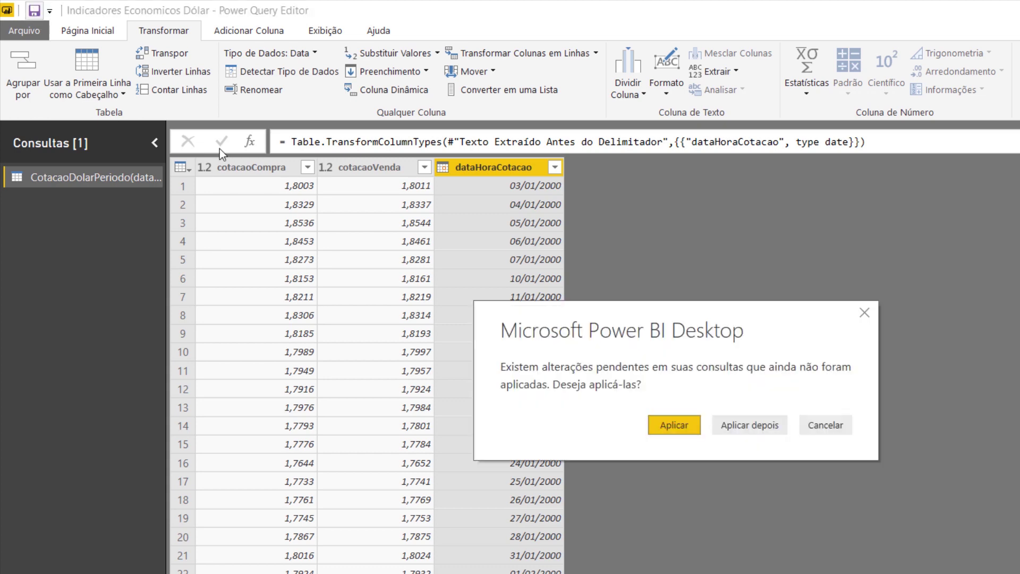
click(689, 428)
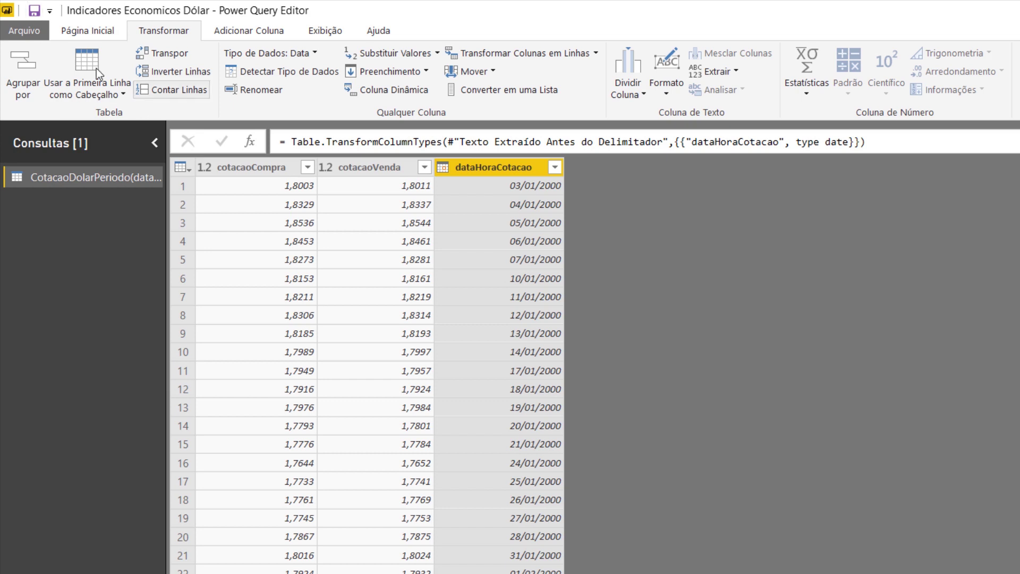
click(97, 34)
click(36, 13)
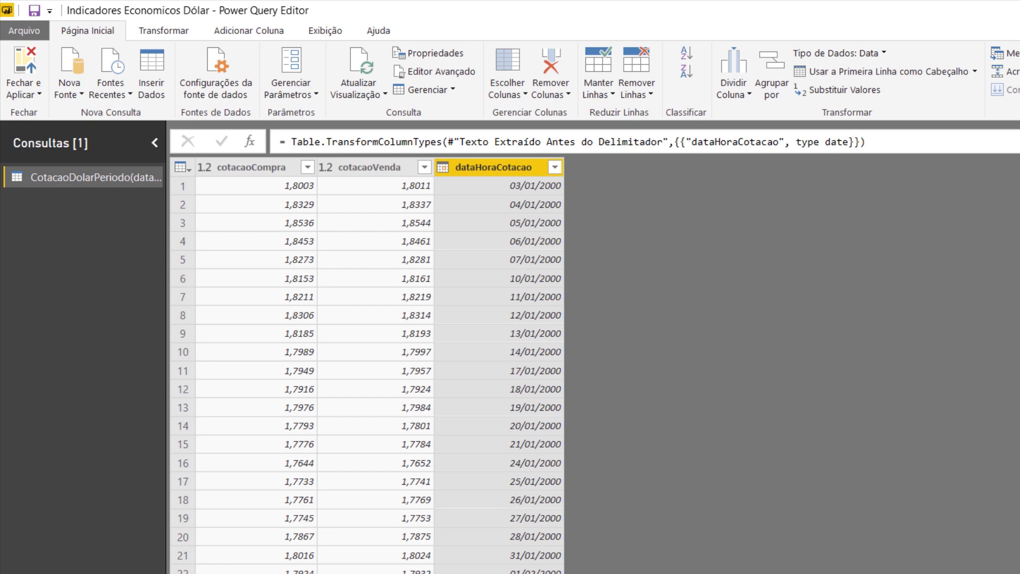
key(alt+F4)
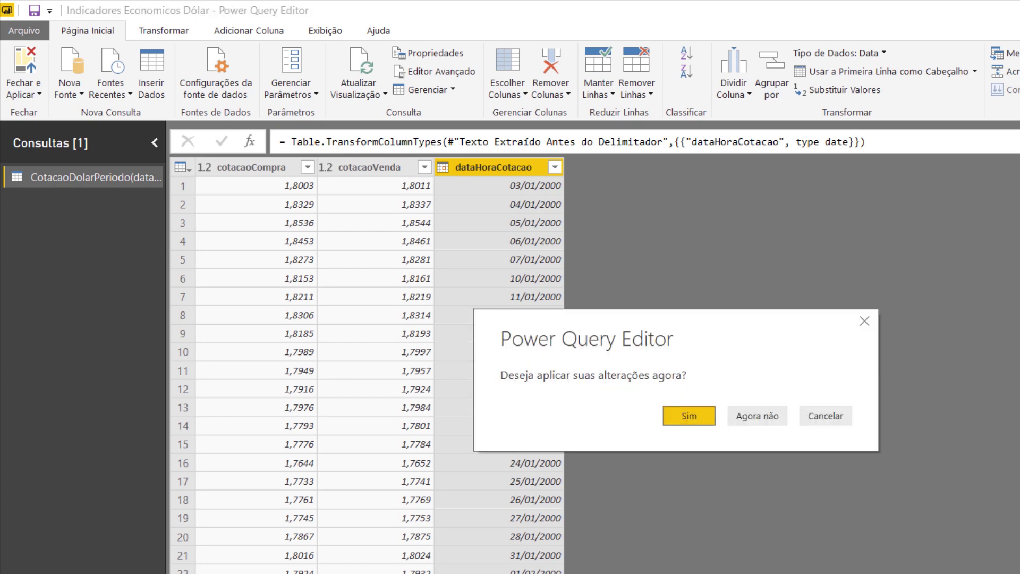
click(686, 416)
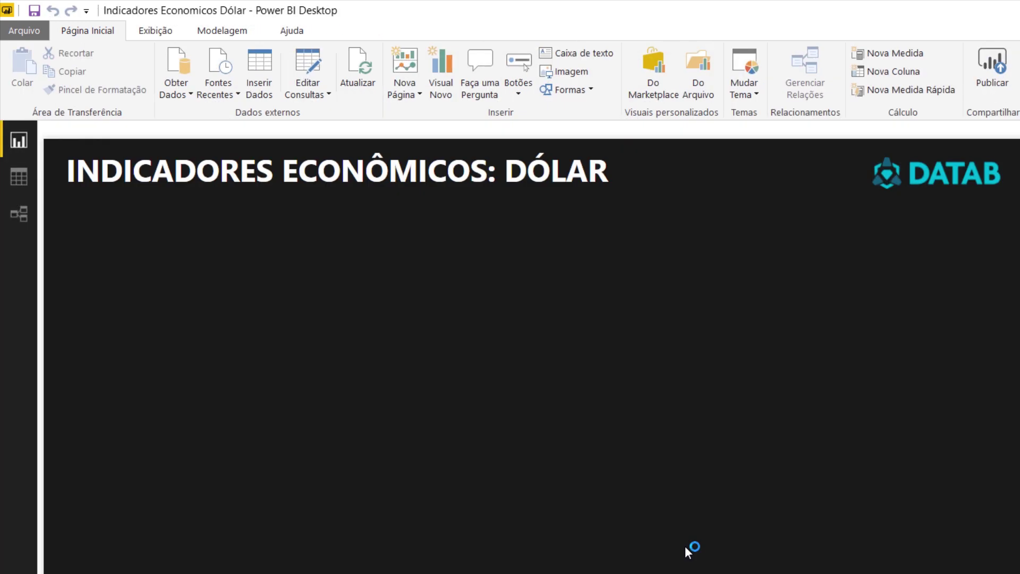
Reopen the query for editing and show Qualidade da coluna to check the three columns for errors and empty values.
click(320, 53)
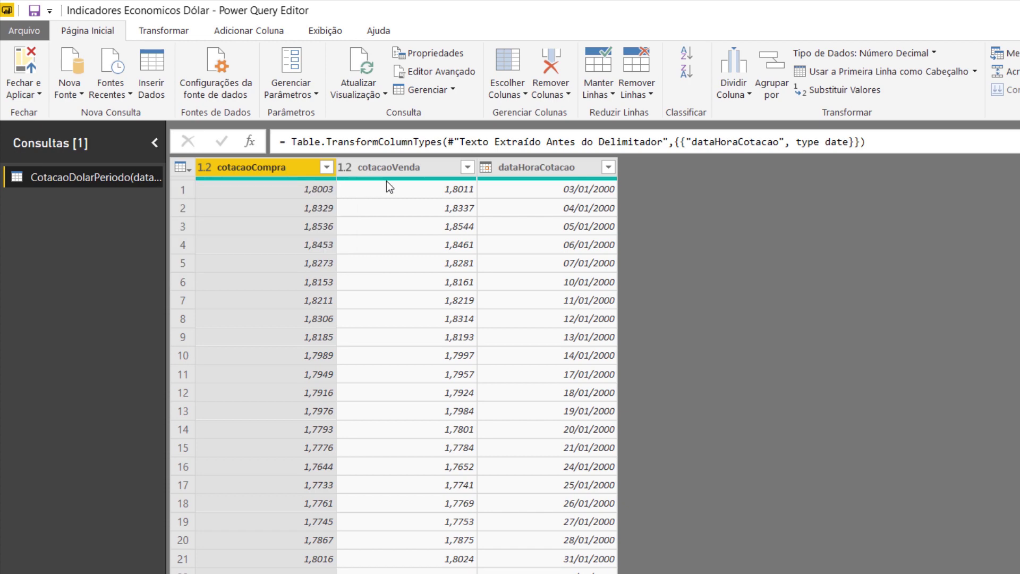
click(338, 36)
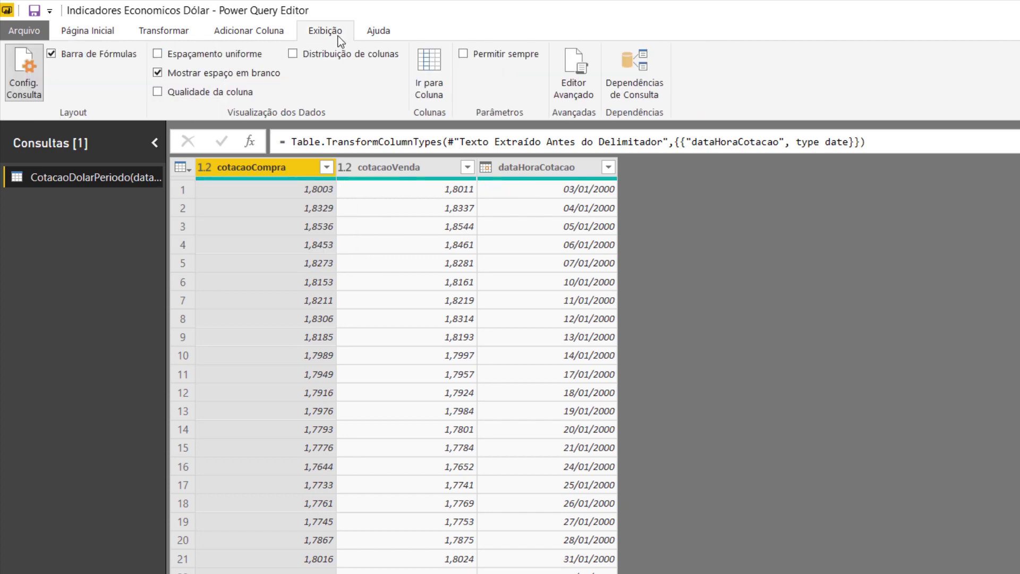
click(187, 92)
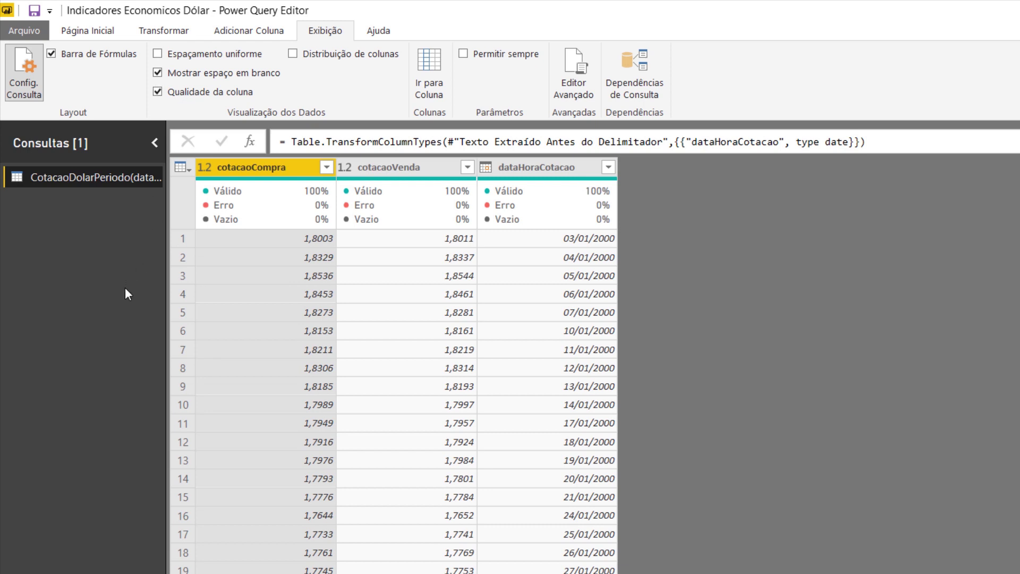
click(390, 168)
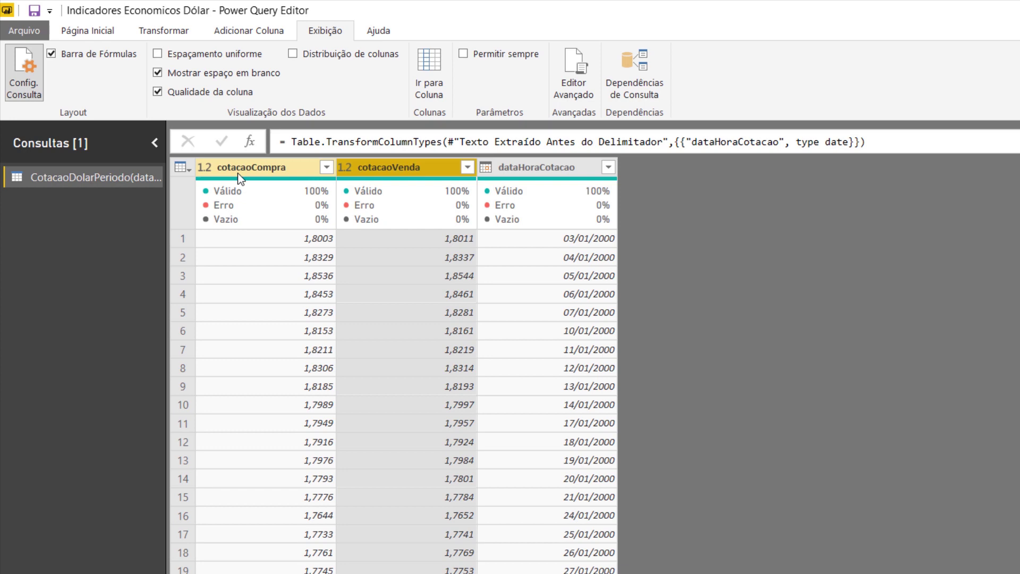
mouse_move(248, 195)
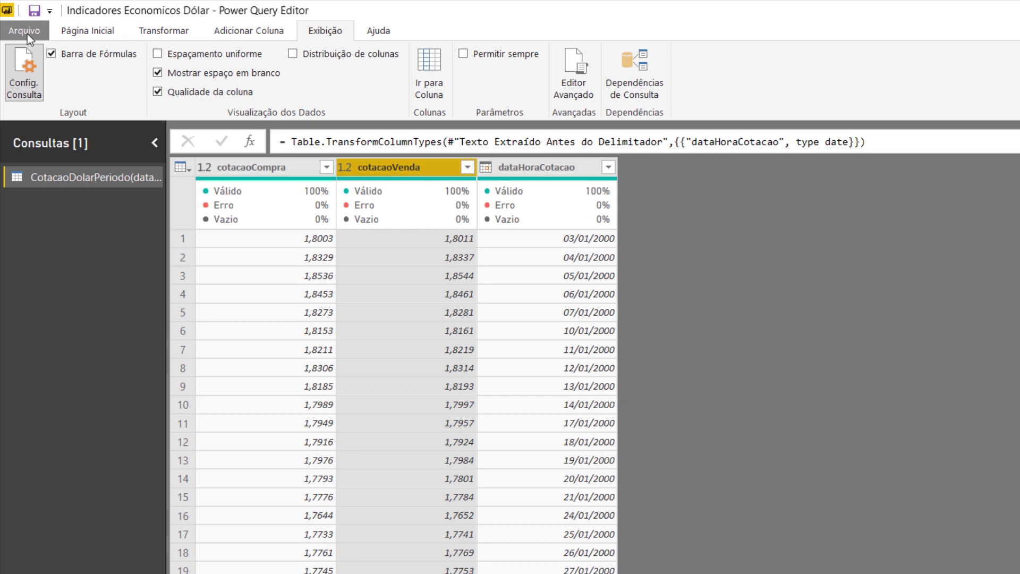
Rename the CotacaoDolarPeriodo query as Dolar, and apply the changes while closing the query editor.
click(90, 32)
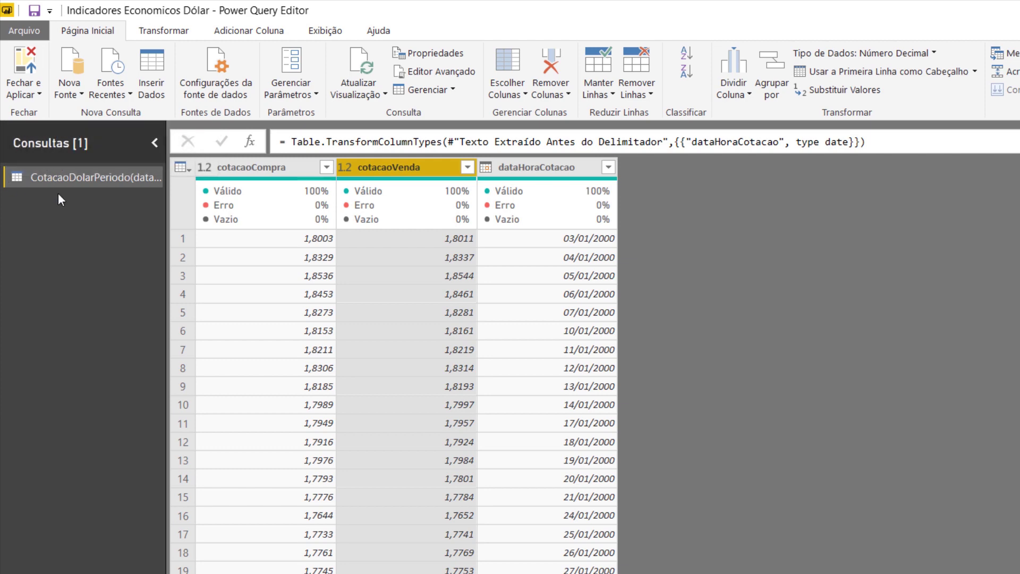
double_click(85, 178)
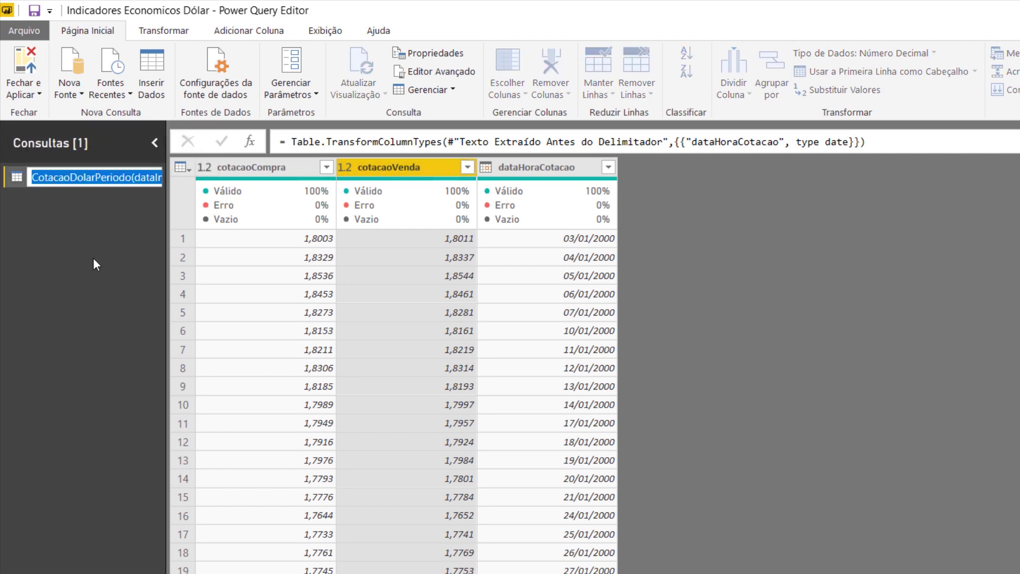
click(110, 180)
drag(79, 181, 174, 177)
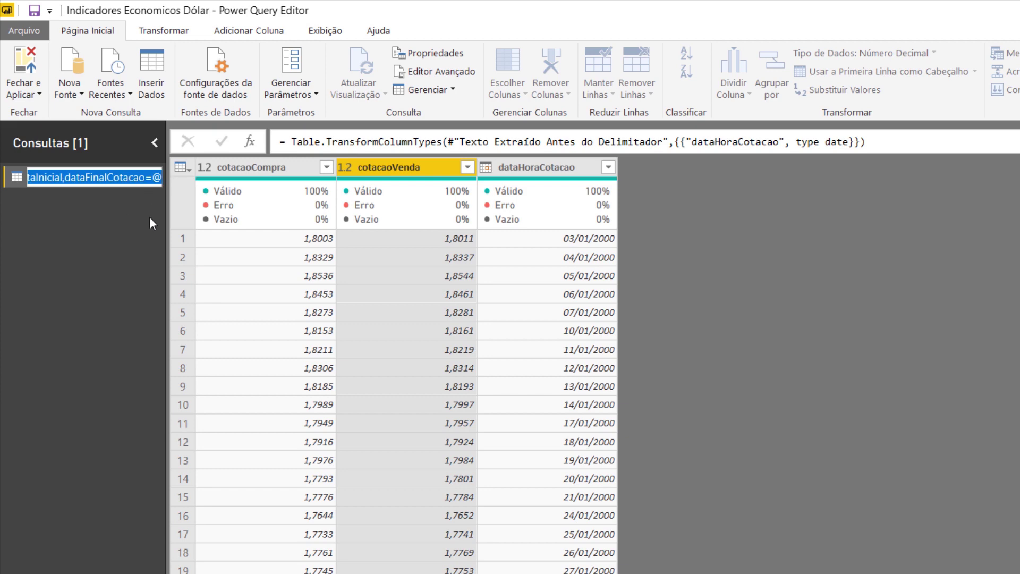
key(BackSpace)
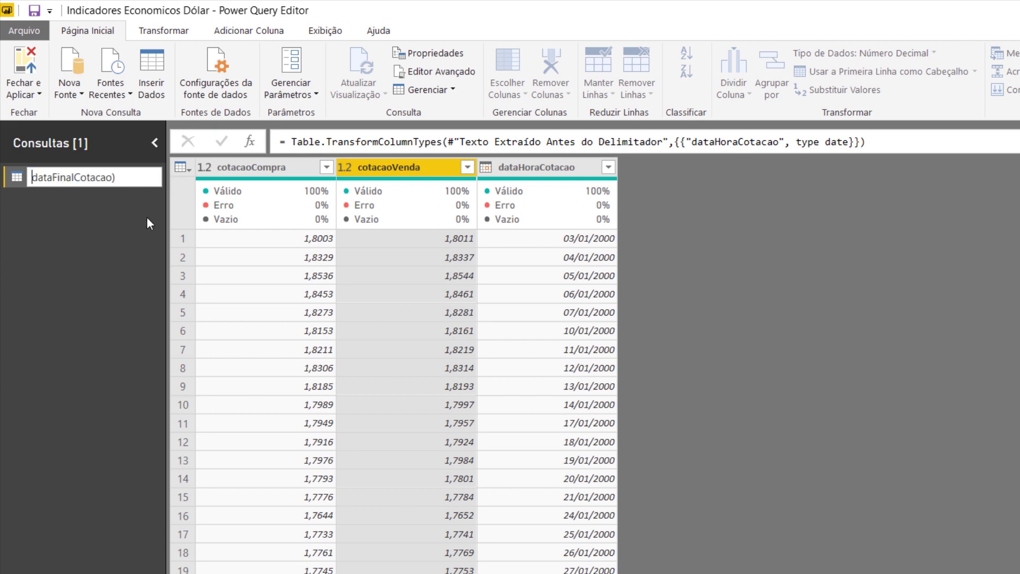
key(shift+End)
key(BackSpace)
text(Dolar)
key(Return)
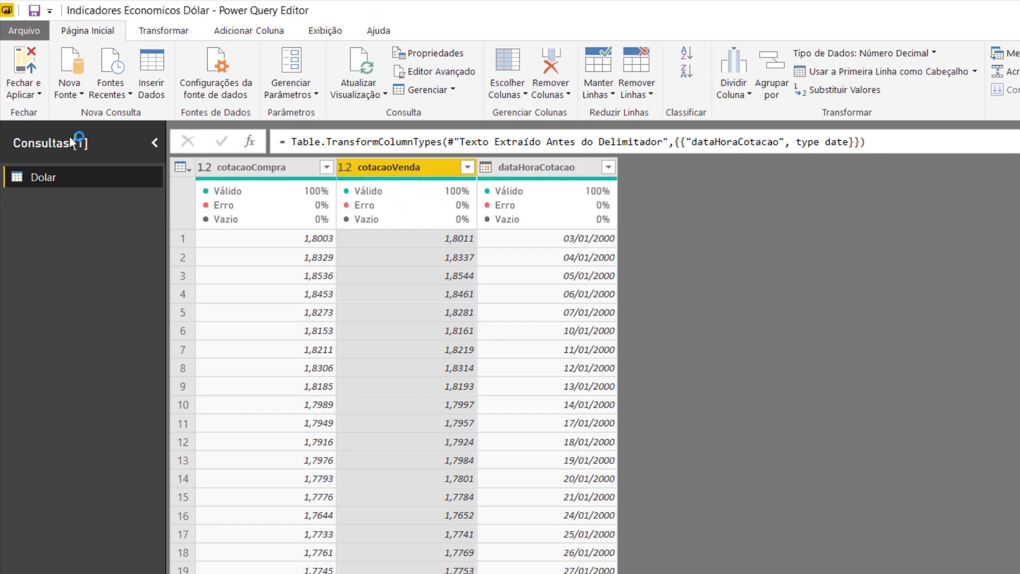
click(24, 60)
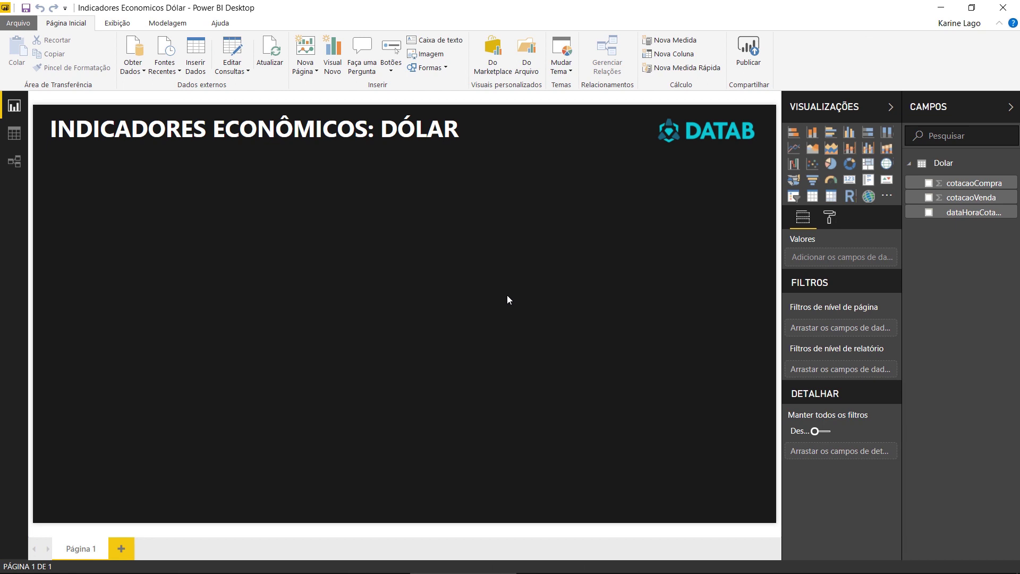
Create a column chart of cotacaoVenda by dataHoraCotacao and enlarge it to nearly the full page width.
click(929, 212)
click(929, 198)
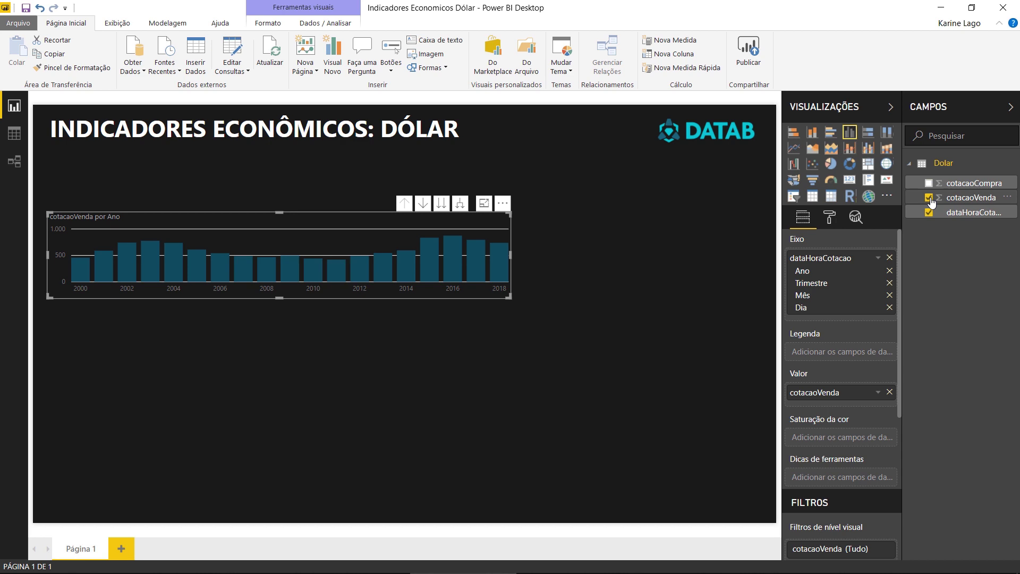
click(977, 203)
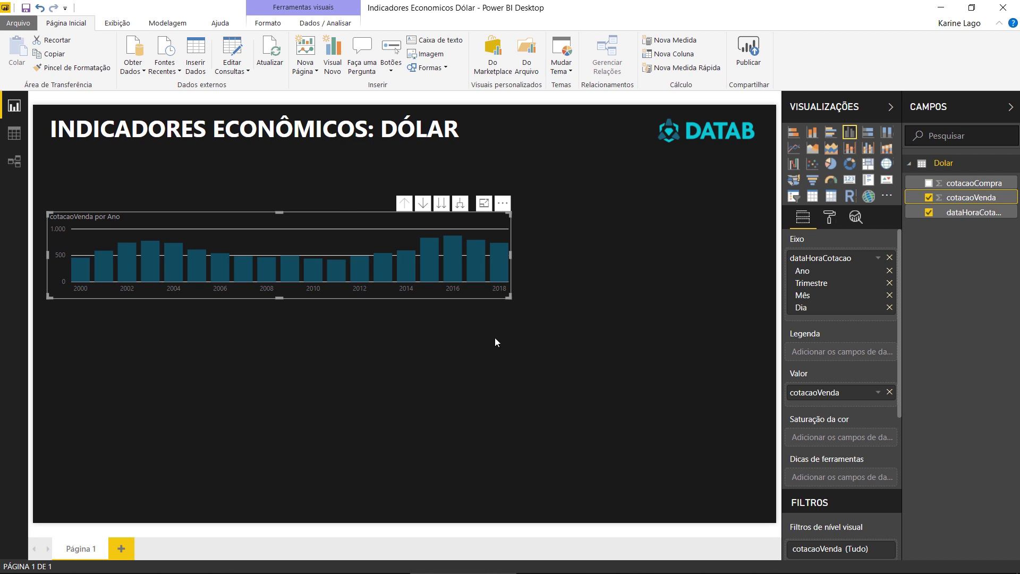
mouse_move(507, 297)
mouse_down()
mouse_move(738, 440)
mouse_move(757, 494)
mouse_up()
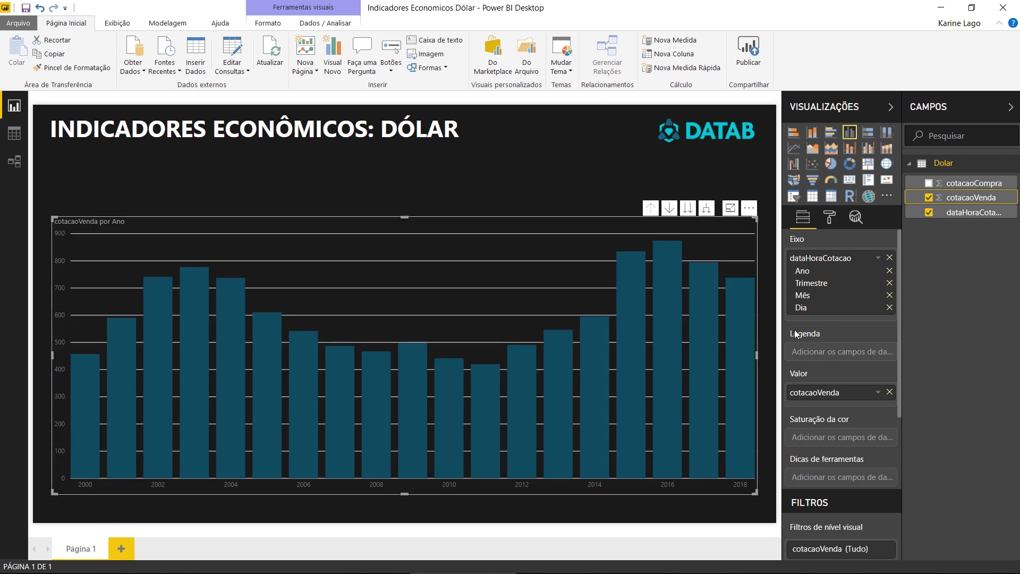
Turn on the chart's background and set its transparency to 0%.
click(839, 221)
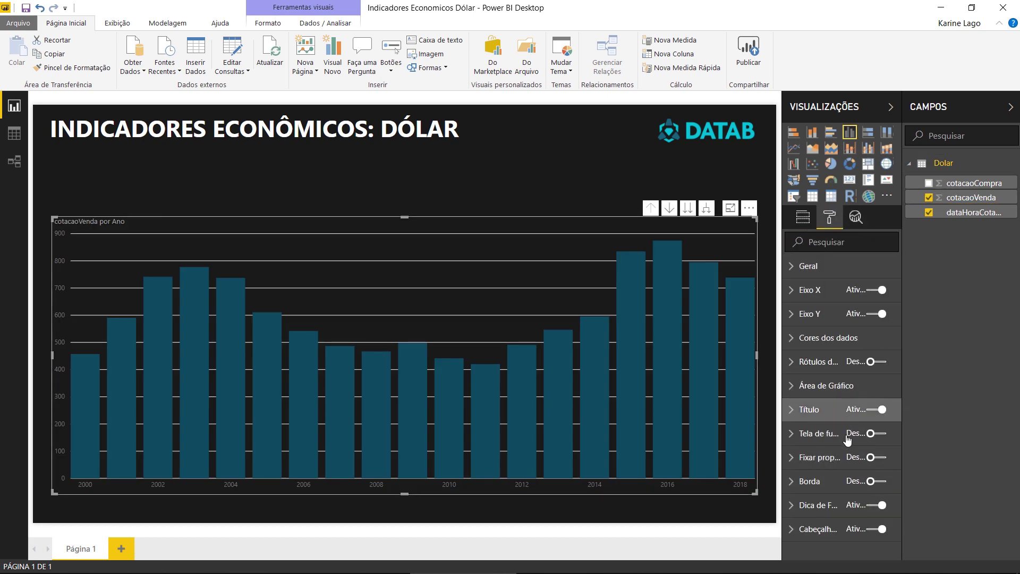
click(871, 433)
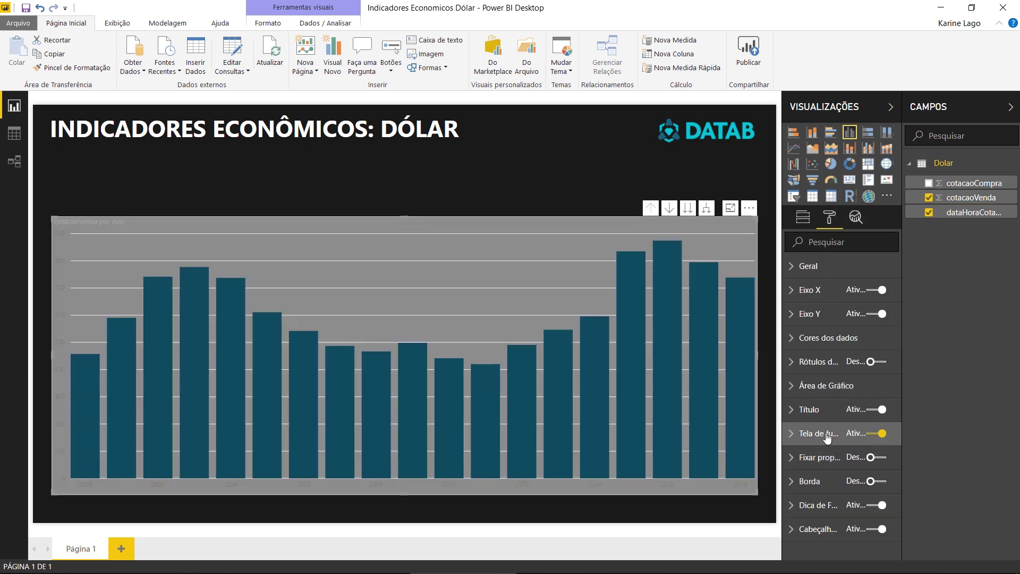
click(826, 434)
drag(859, 514, 832, 516)
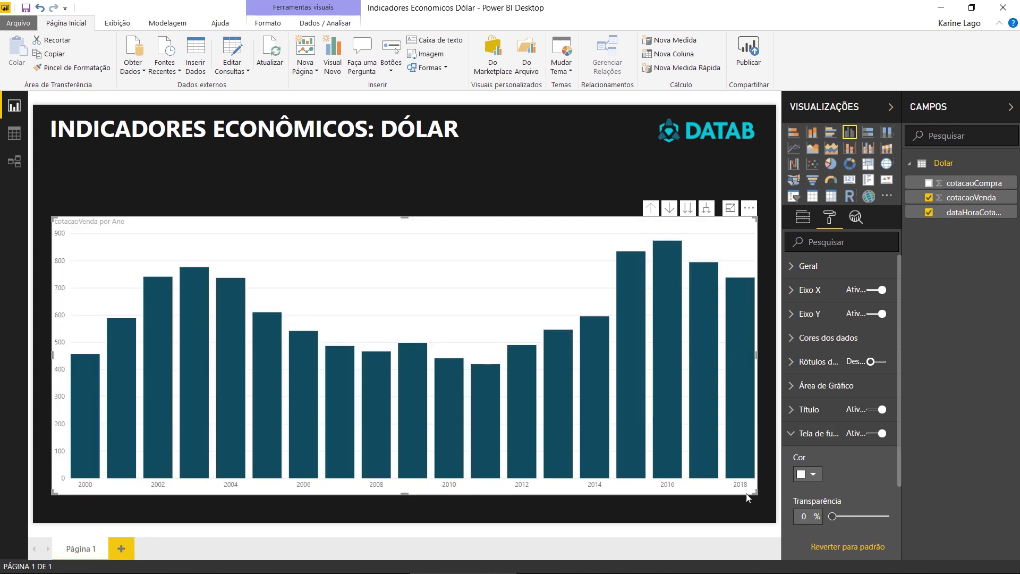
Turn on the data labels for the column chart.
click(803, 217)
click(829, 217)
click(877, 361)
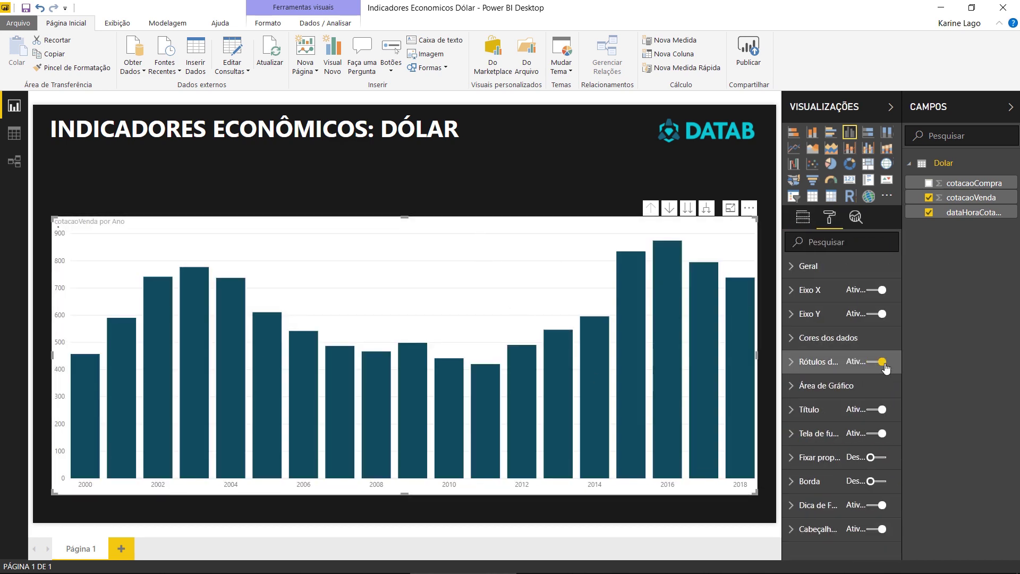
Change the aggregation of the chart's cotacaoVenda value to Média.
click(803, 217)
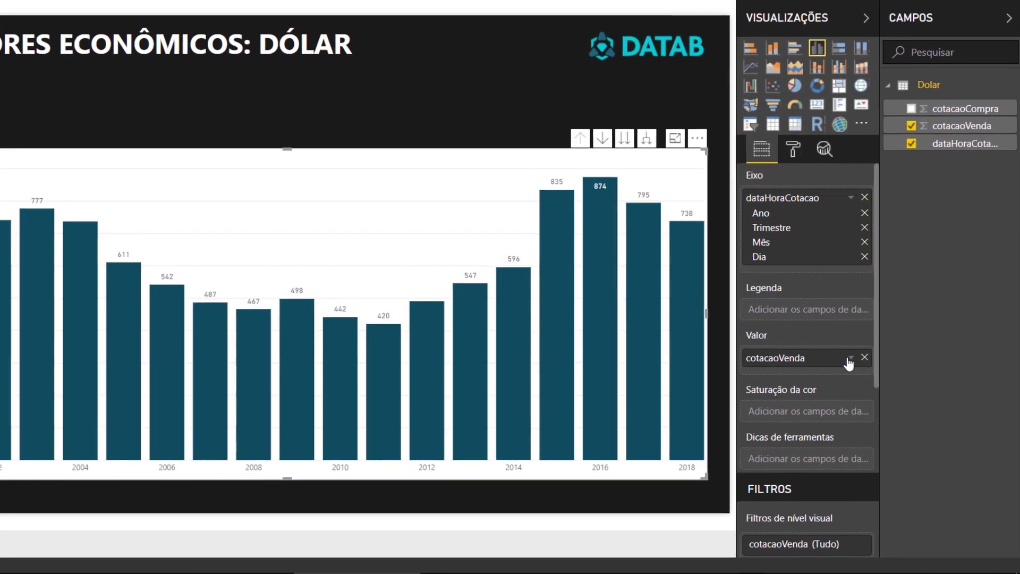
click(874, 387)
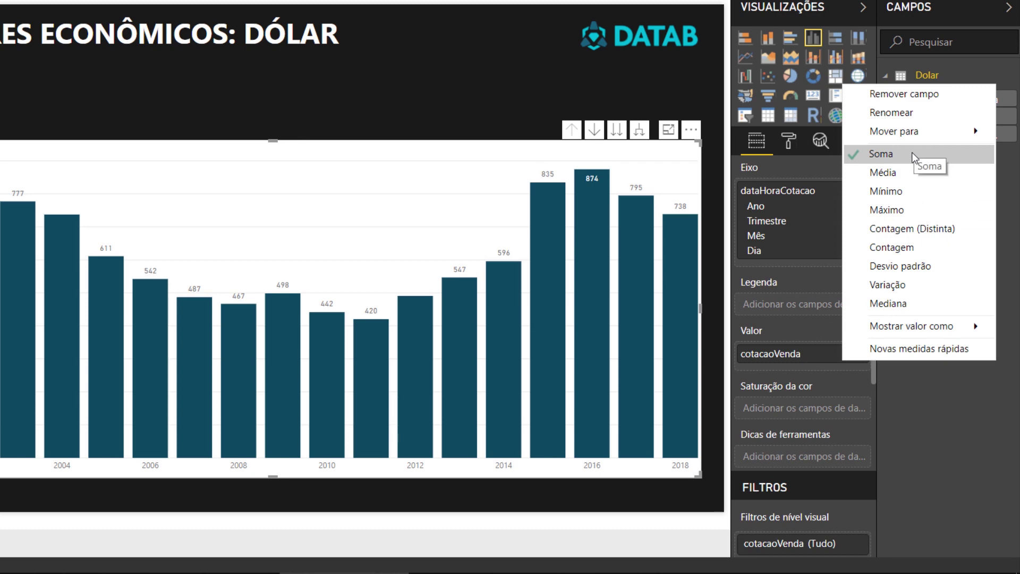
click(899, 174)
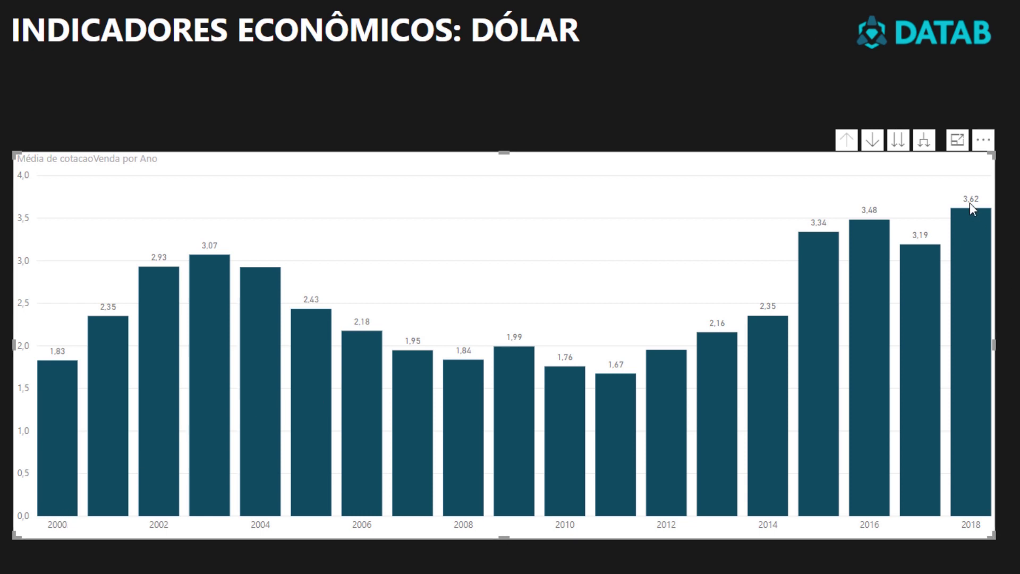
Expand the chart's date hierarchy through quarter to month level and check the September 2018 average among the latest months.
click(924, 141)
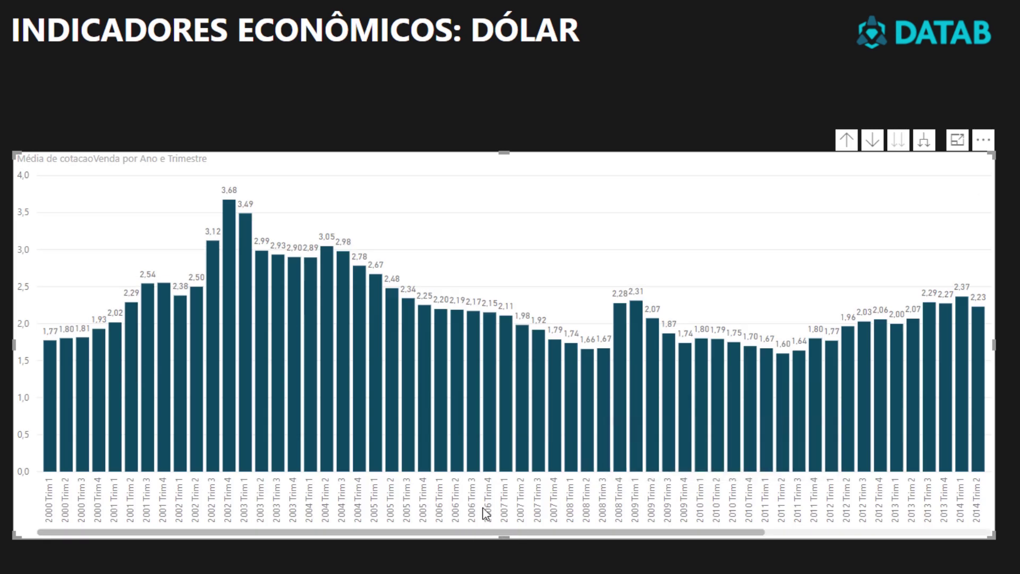
click(925, 141)
drag(248, 533, 983, 547)
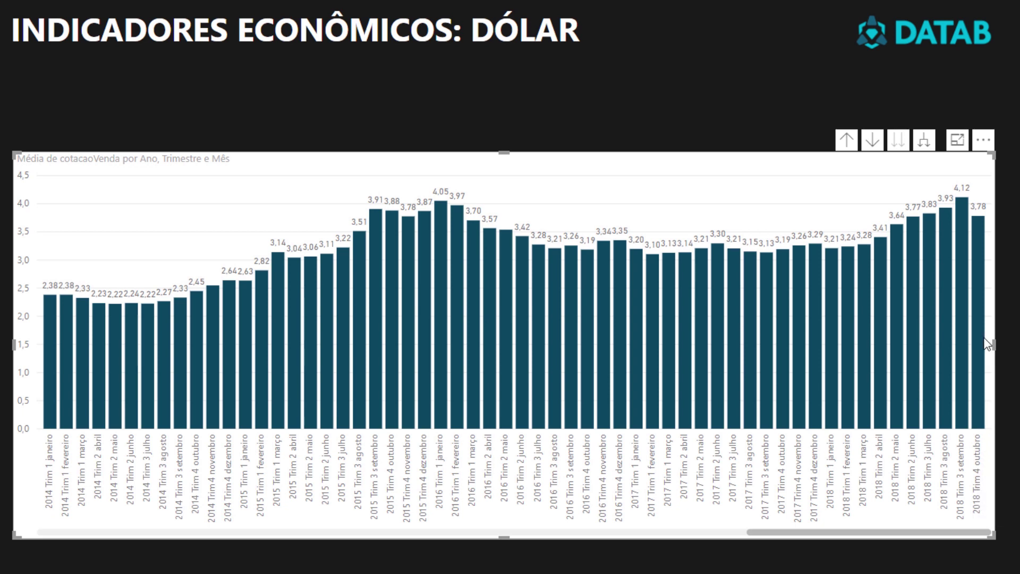
mouse_move(981, 339)
mouse_move(965, 296)
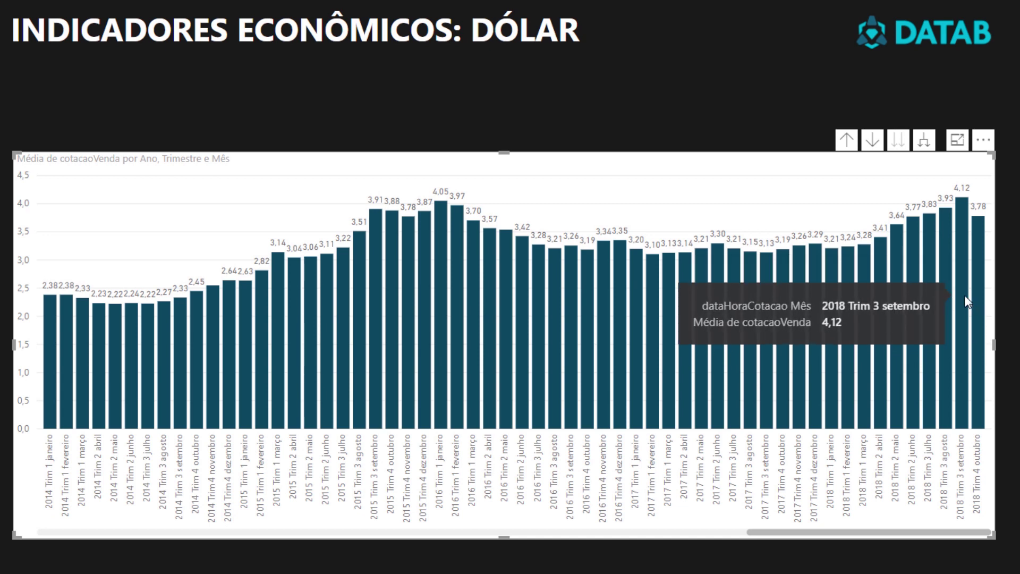